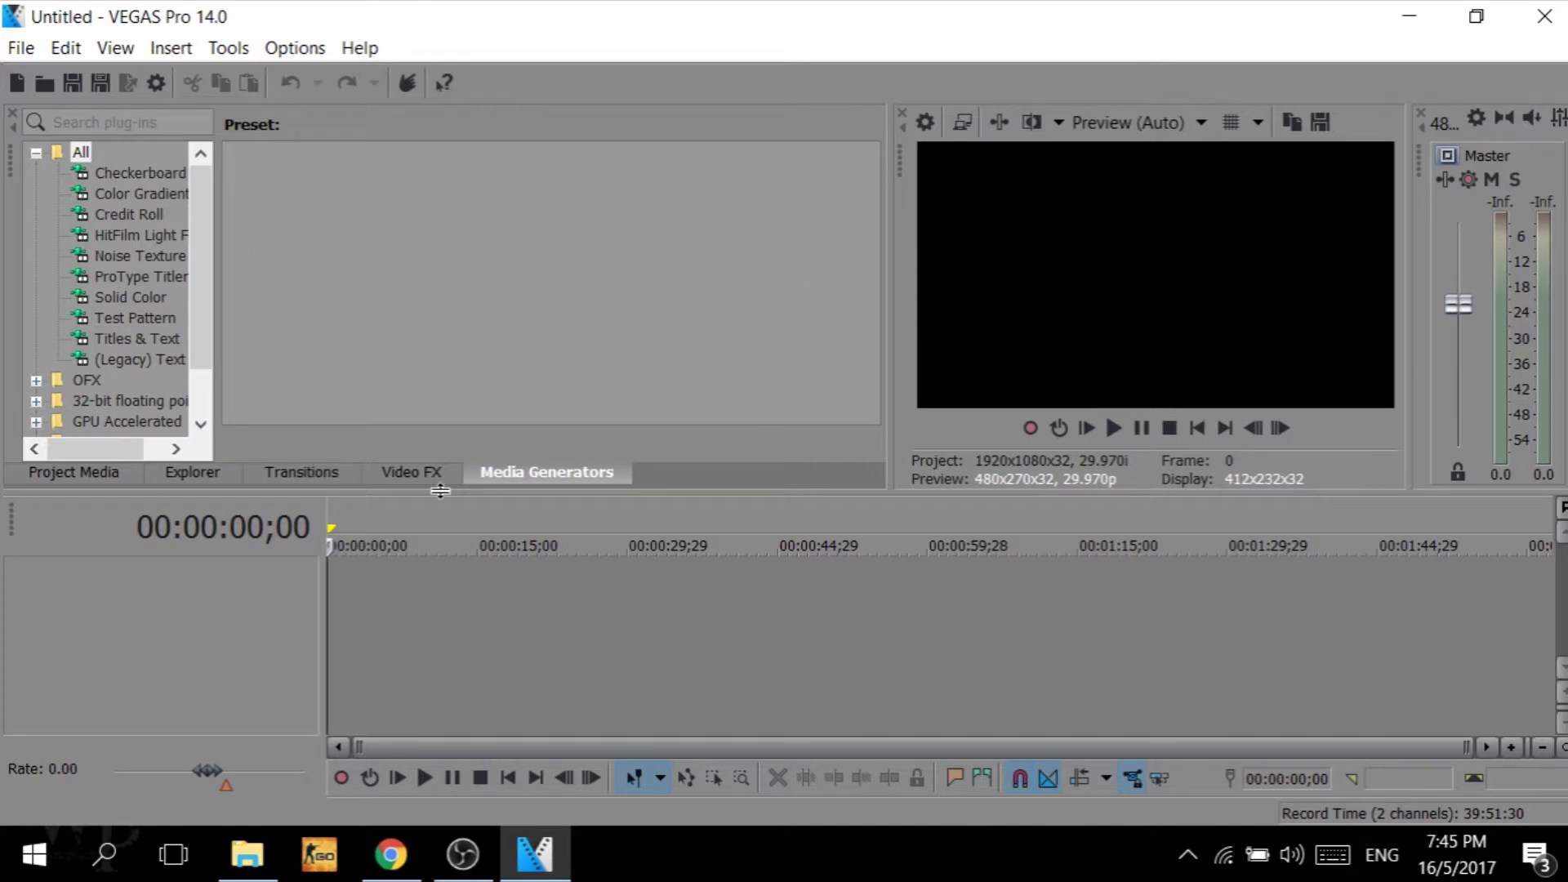
Drag the DJI_0004.MP4 clip from File Explorer onto the VEGAS Pro timeline.
left_click(246, 855)
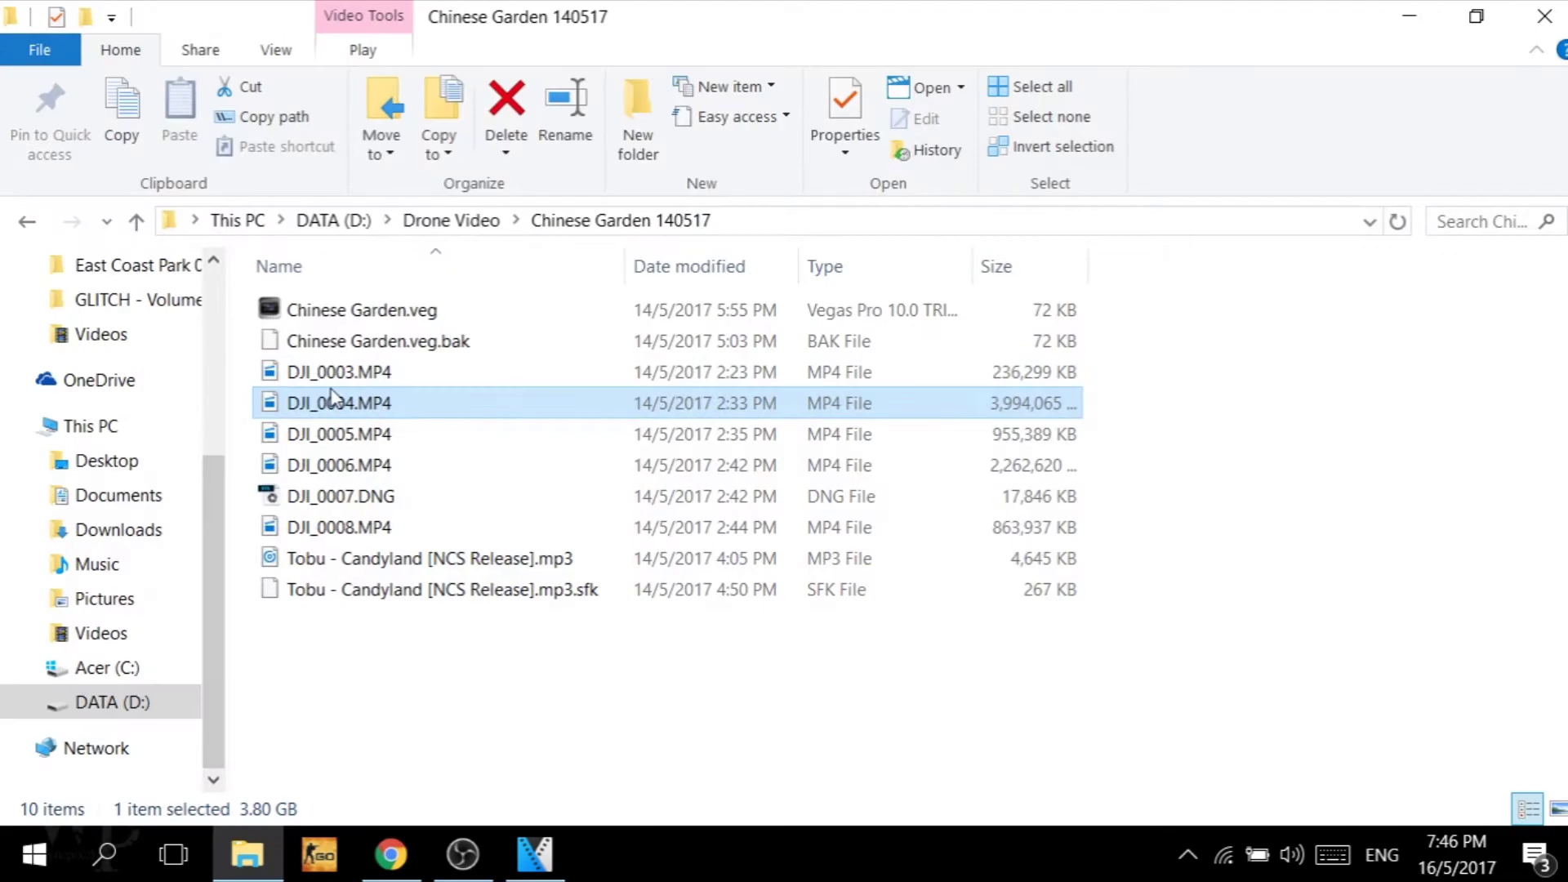
left_click_drag(332, 401, 333, 610)
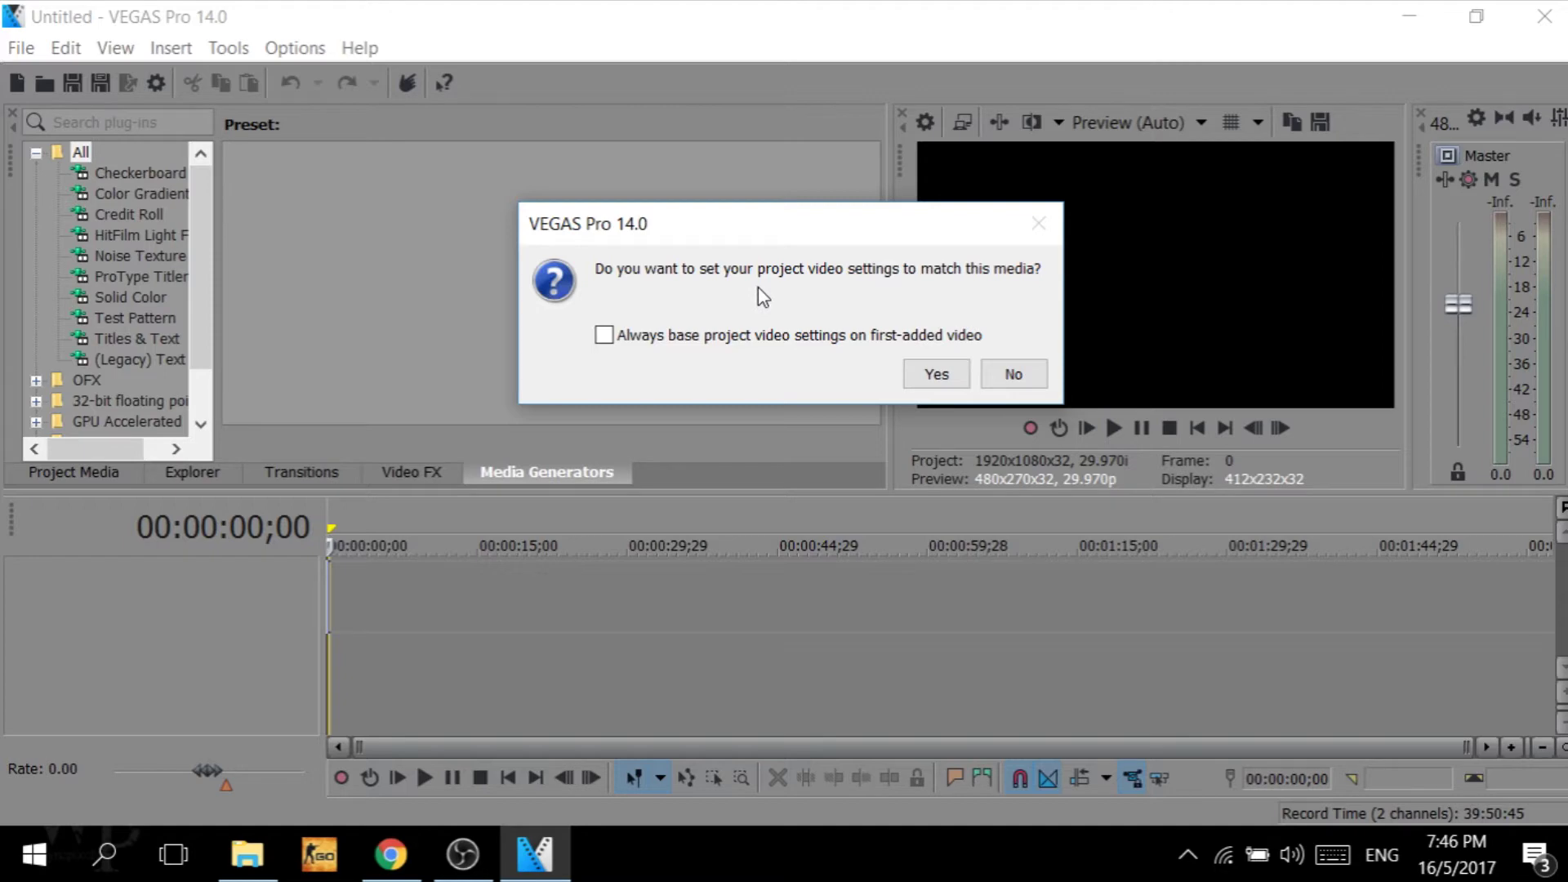
Keep the existing 1920x1080 project settings and move the playhead to about 01:49.
left_click(1014, 374)
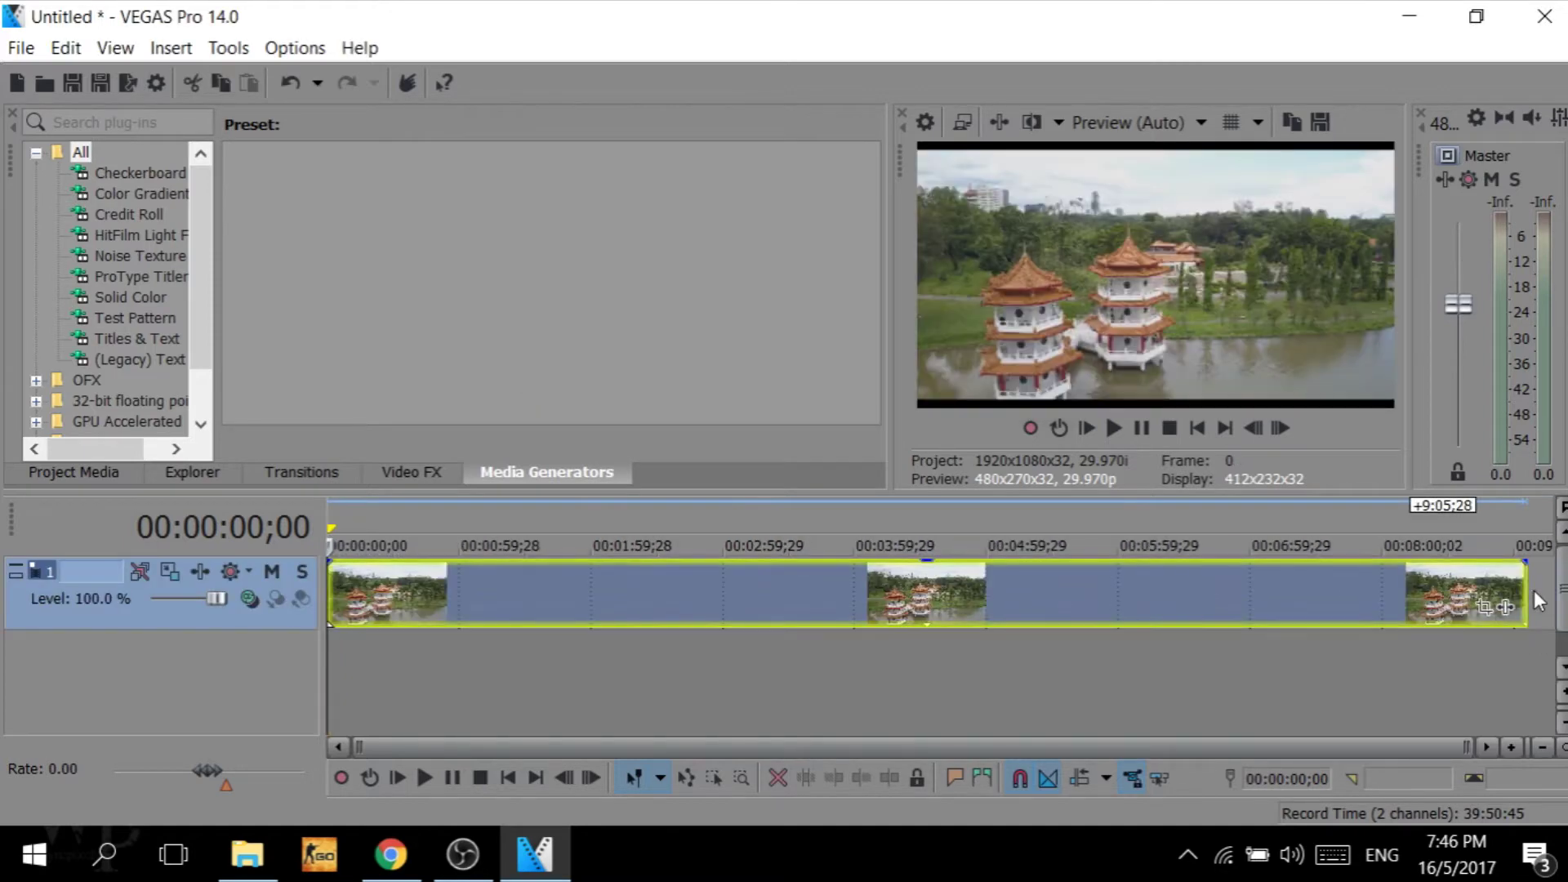
scroll(833, 587, "down", 3)
left_click(567, 589)
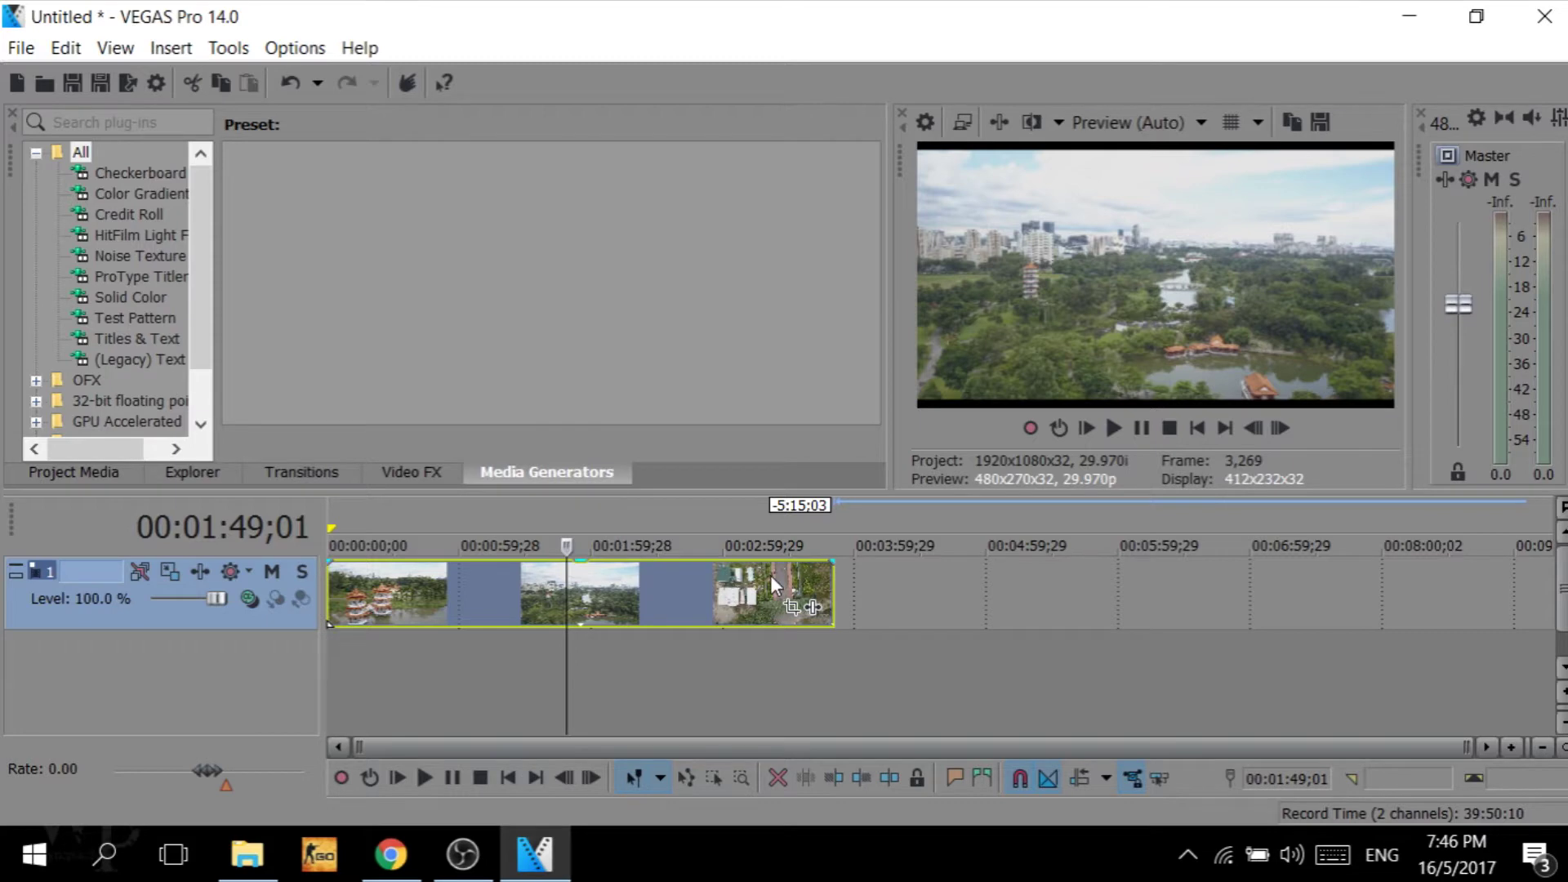
In project video properties, change the frame size to 4096 x 2160.
left_click(925, 124)
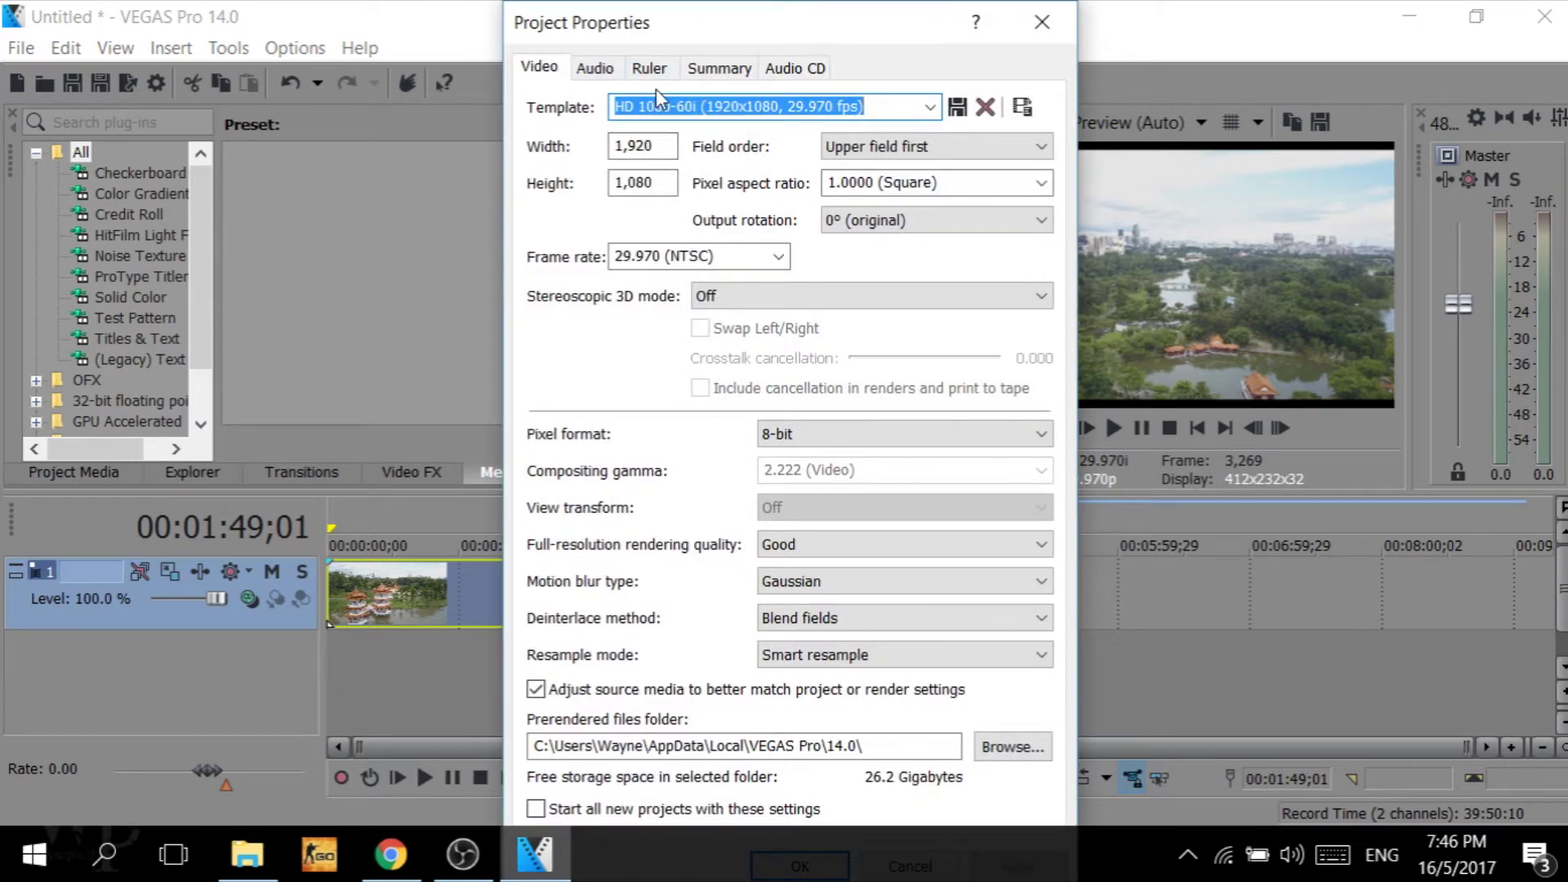
left_click(931, 107)
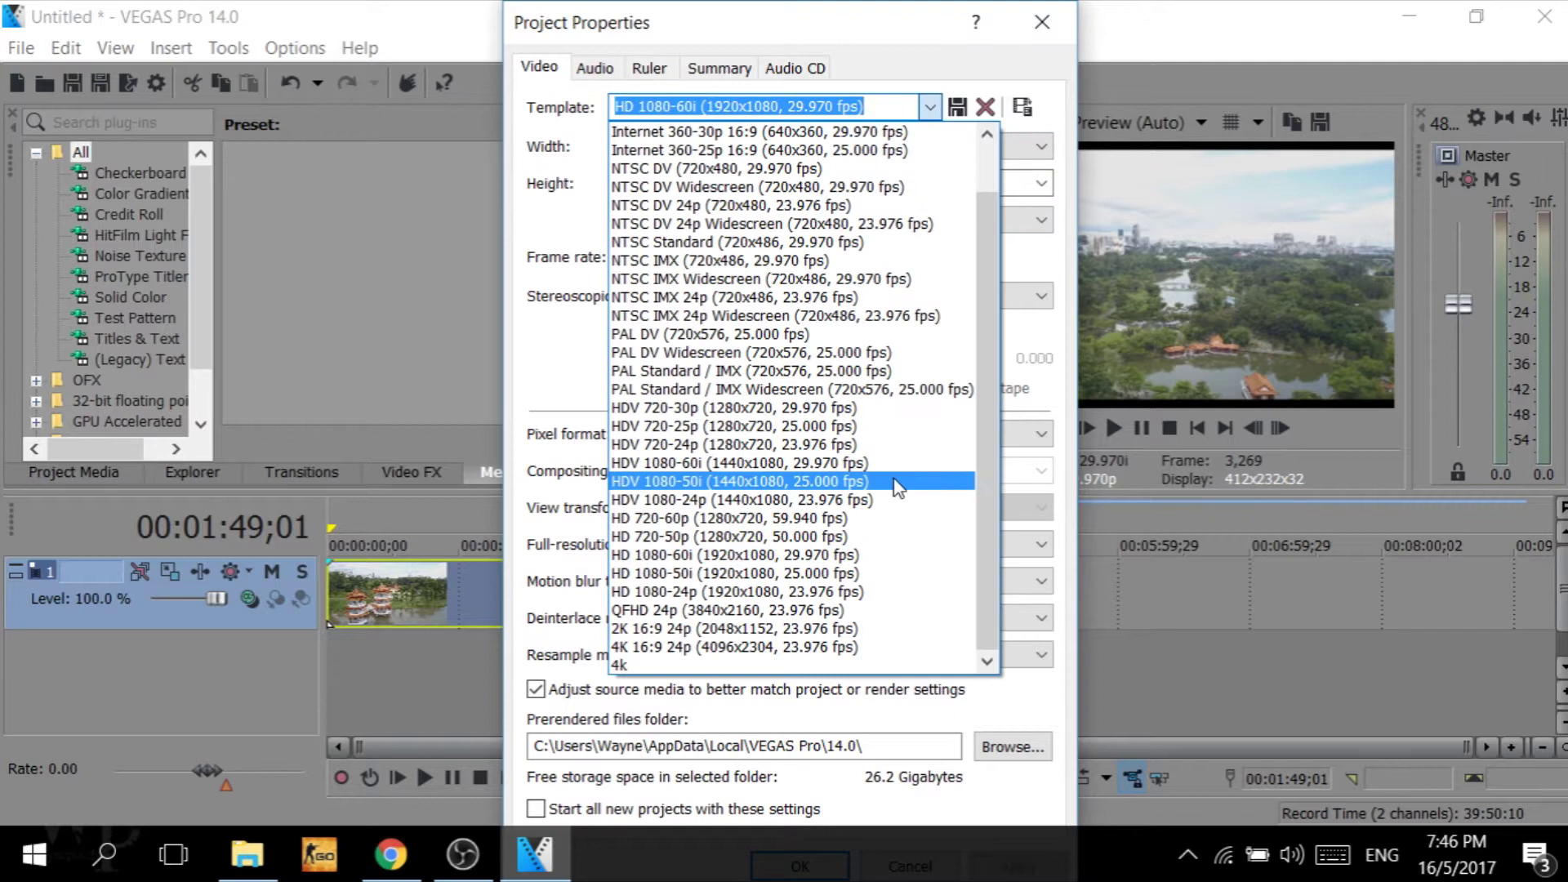
scroll(735, 417, "down", 1)
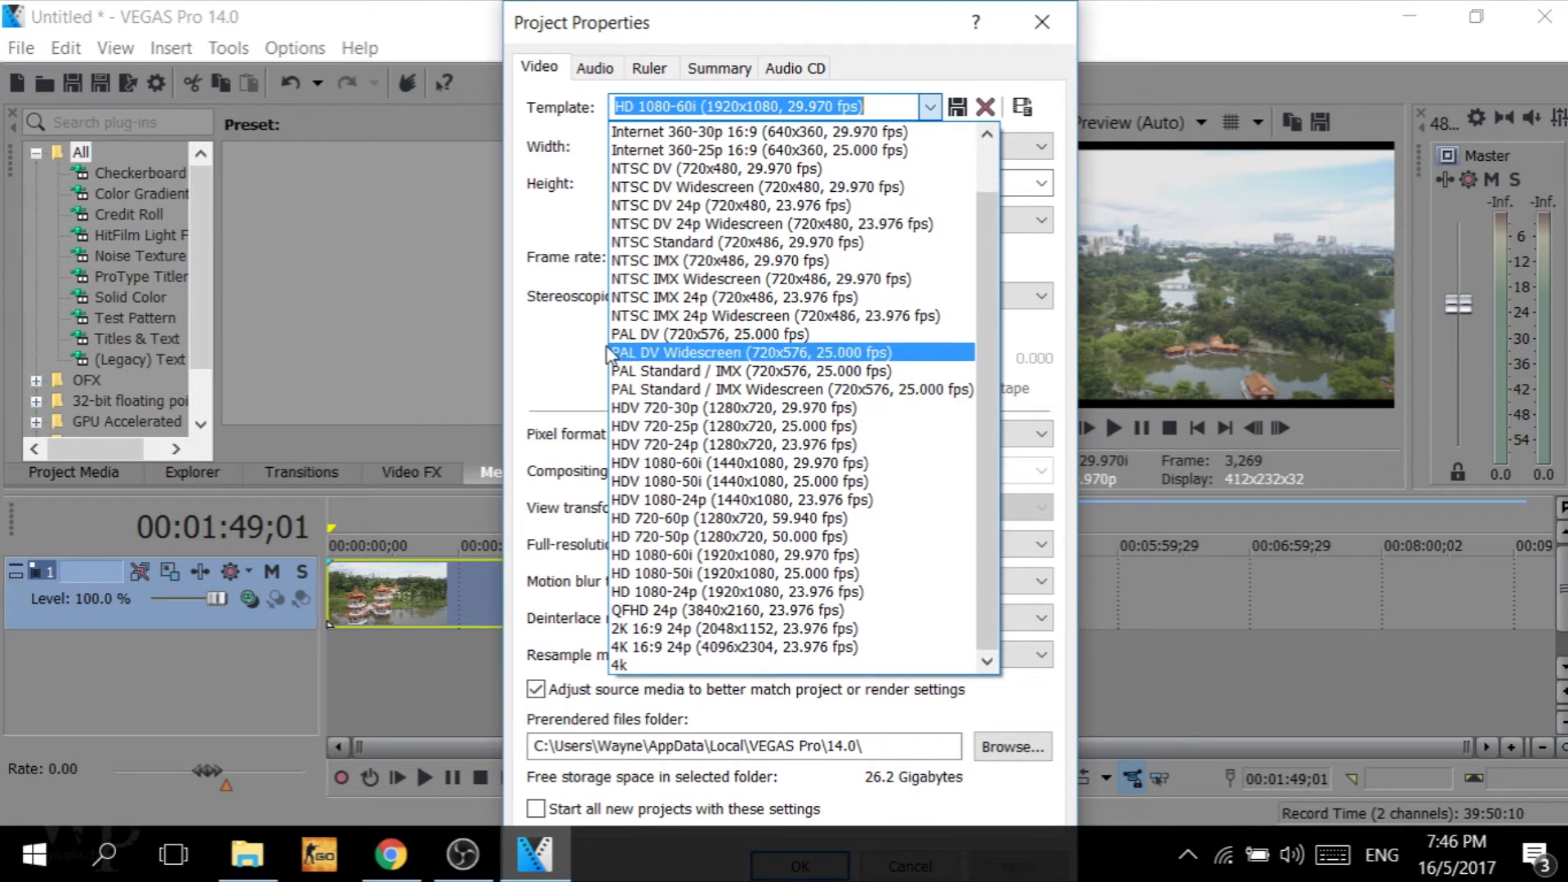
left_click(603, 353)
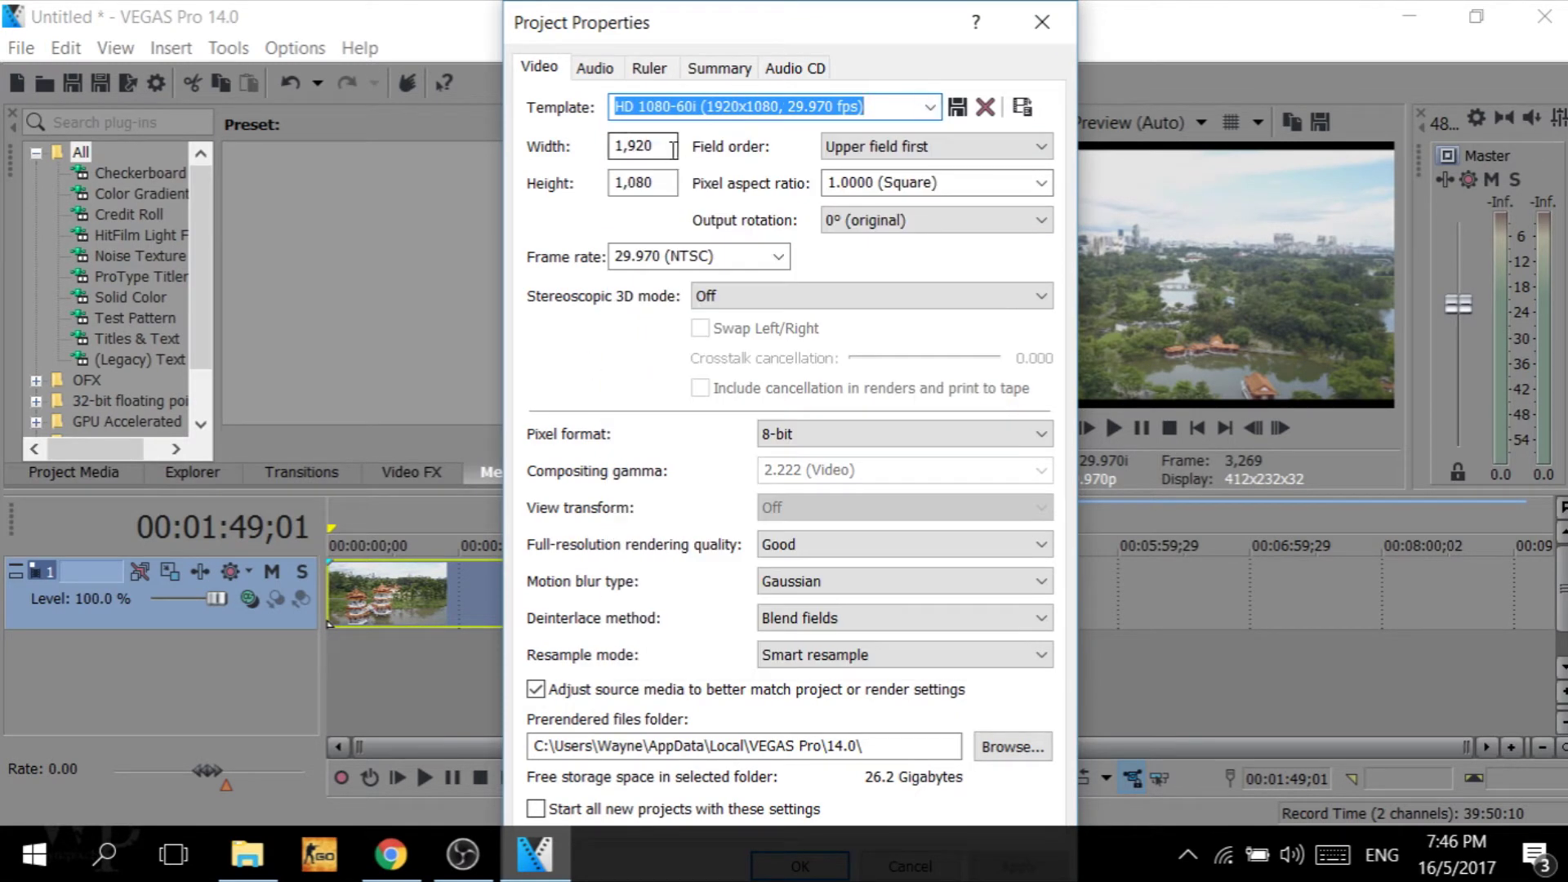
double_click(637, 146)
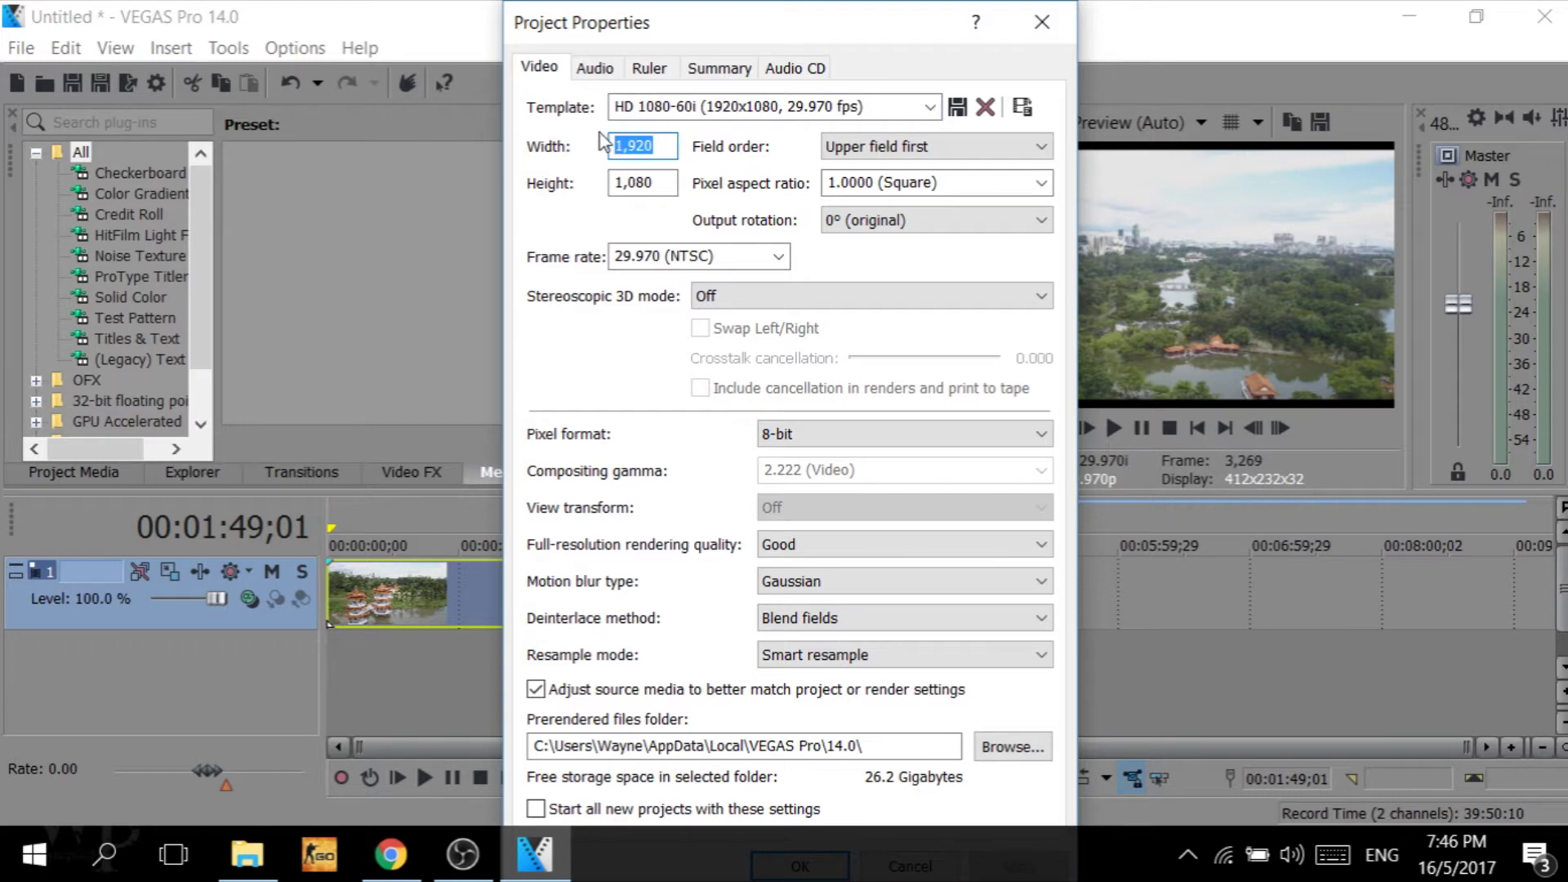
type("4096")
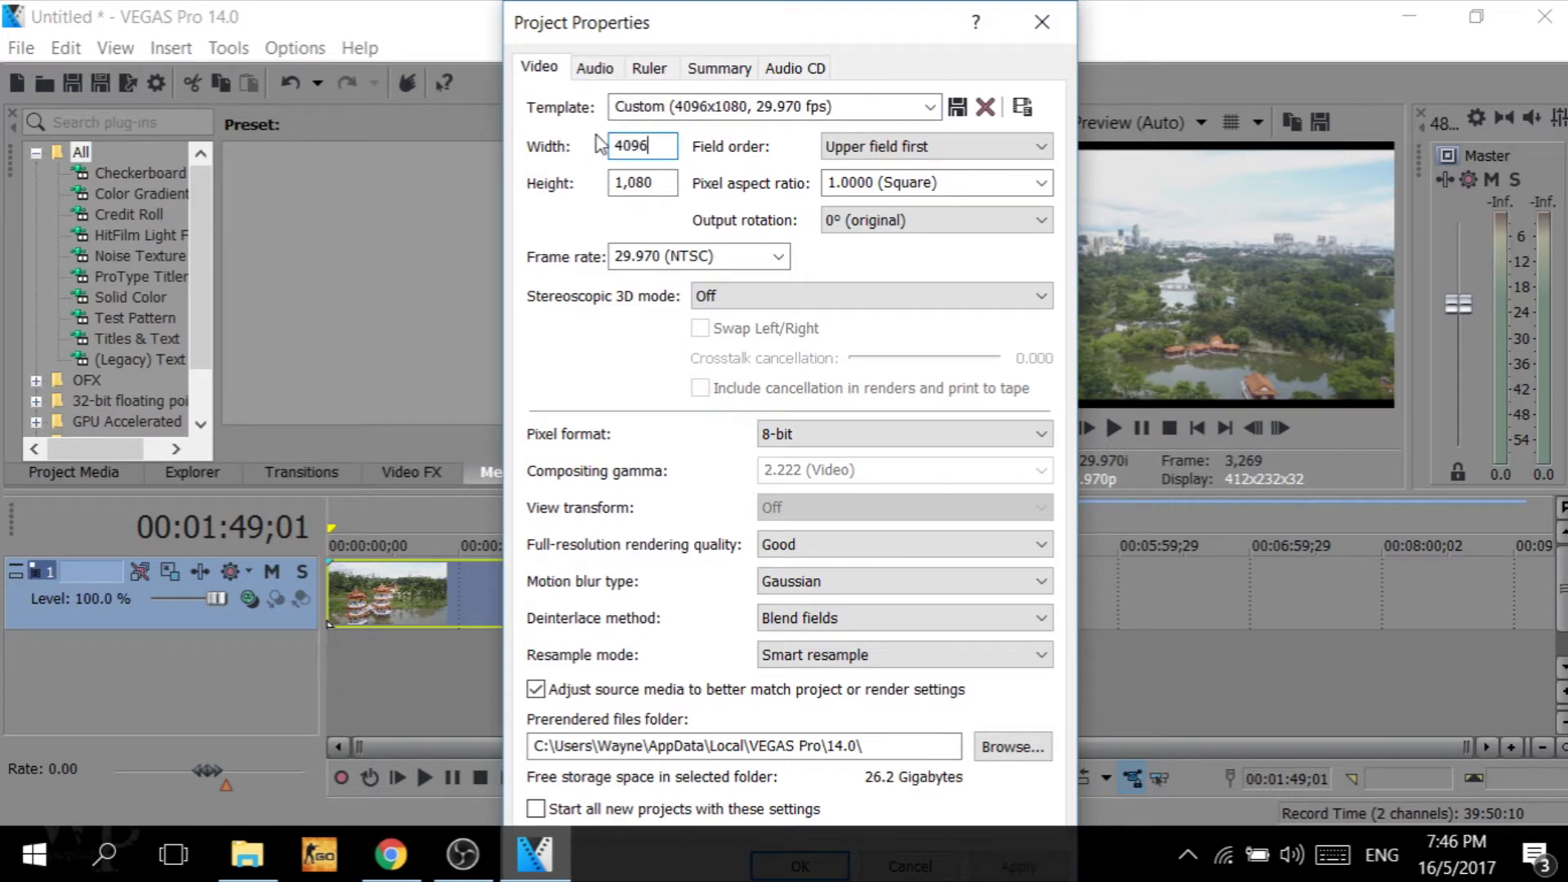
double_click(667, 184)
type("2160")
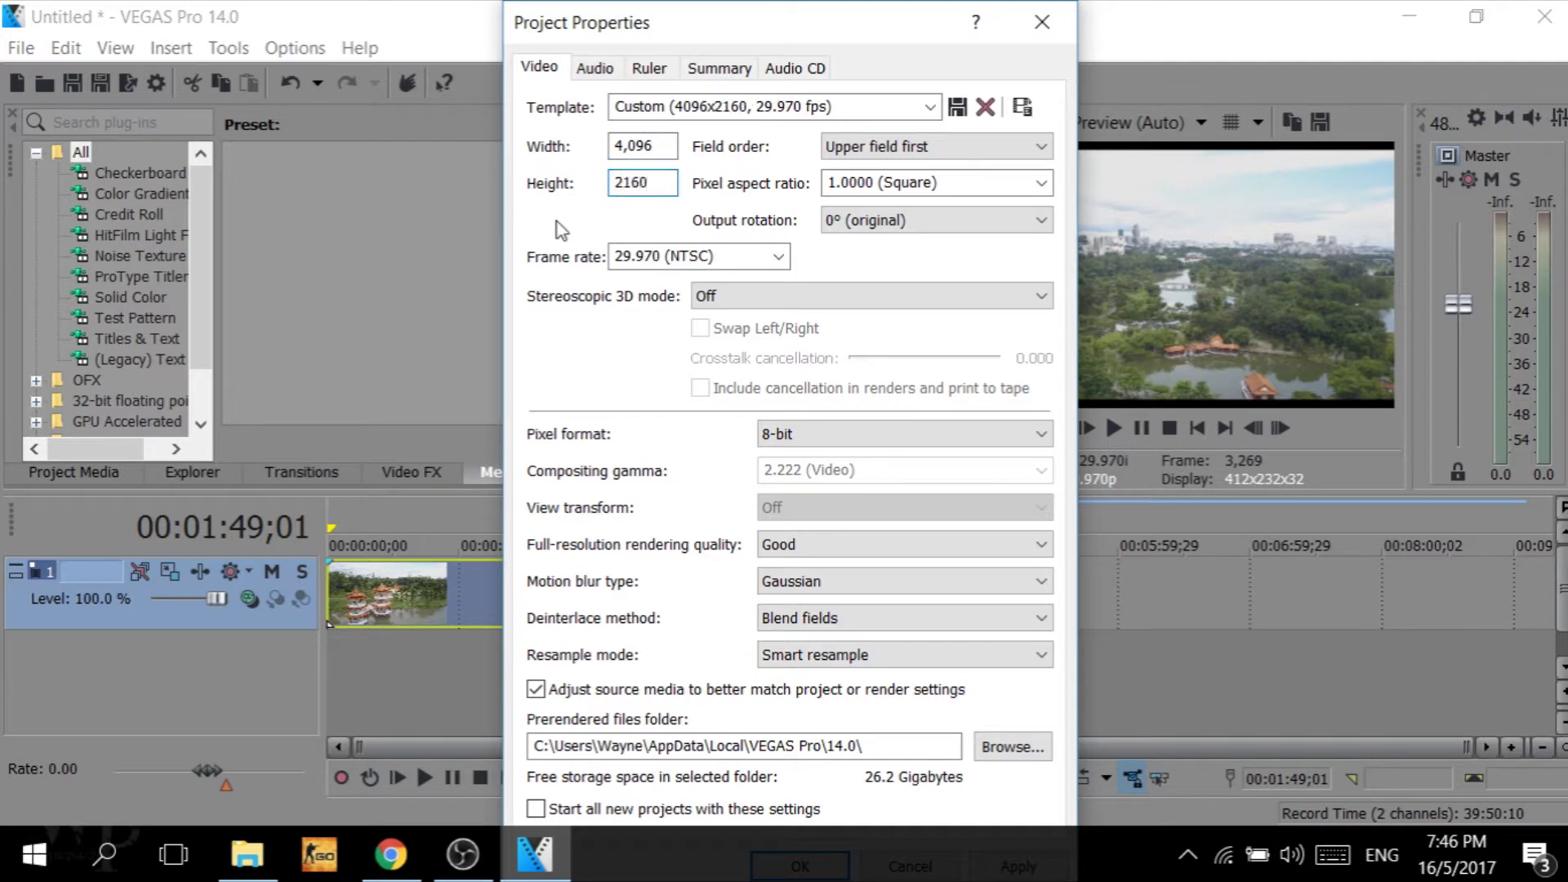
Set the project frame rate to 23.976 (IVTC Film) and name the template 4K.
left_click(772, 262)
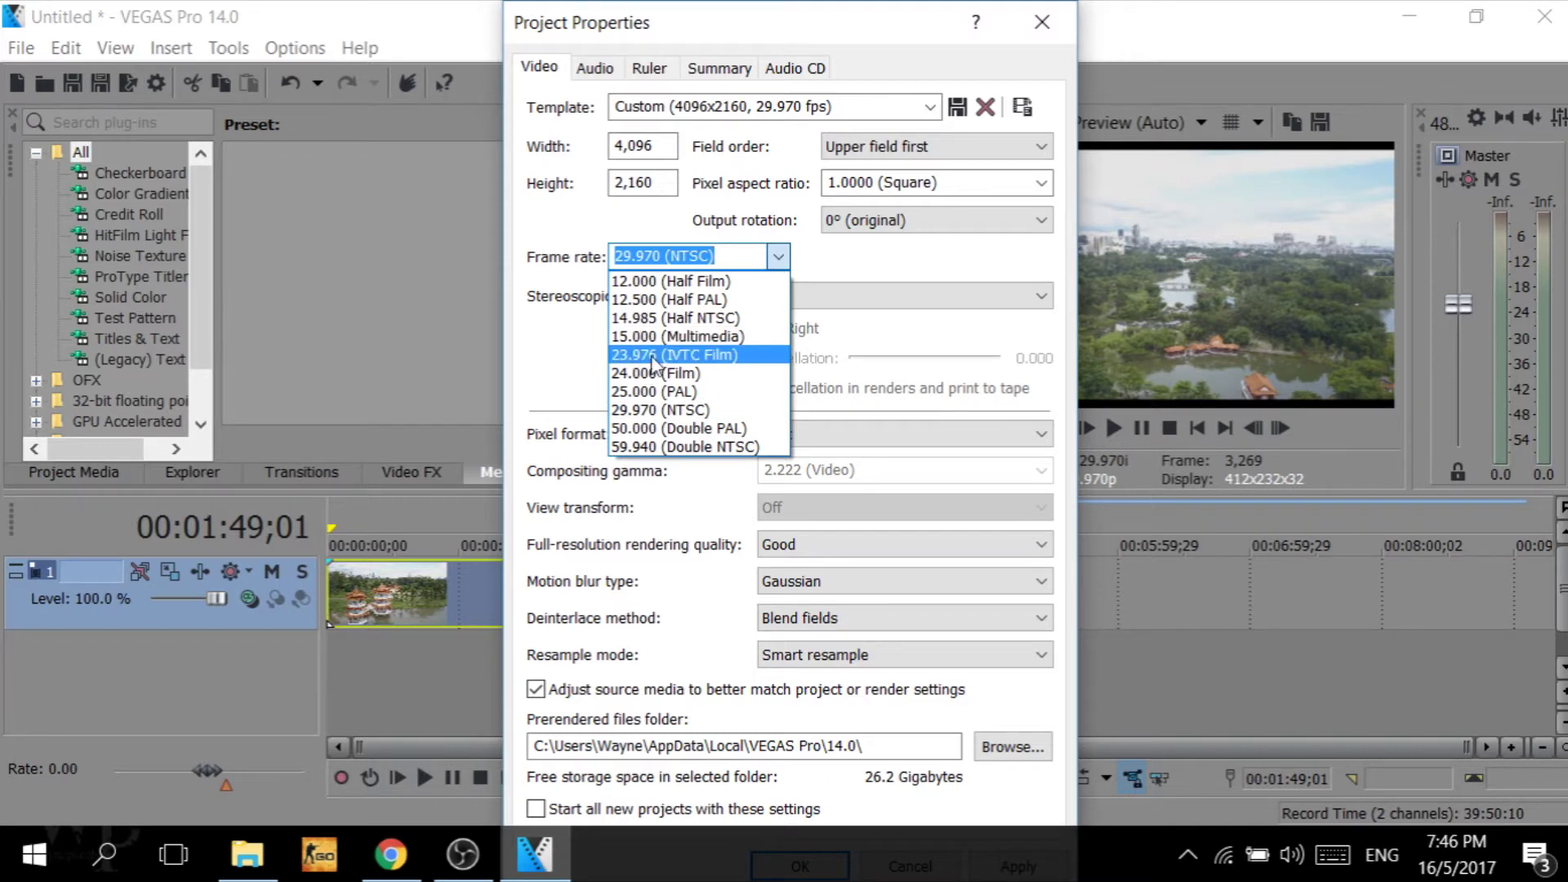
left_click(651, 357)
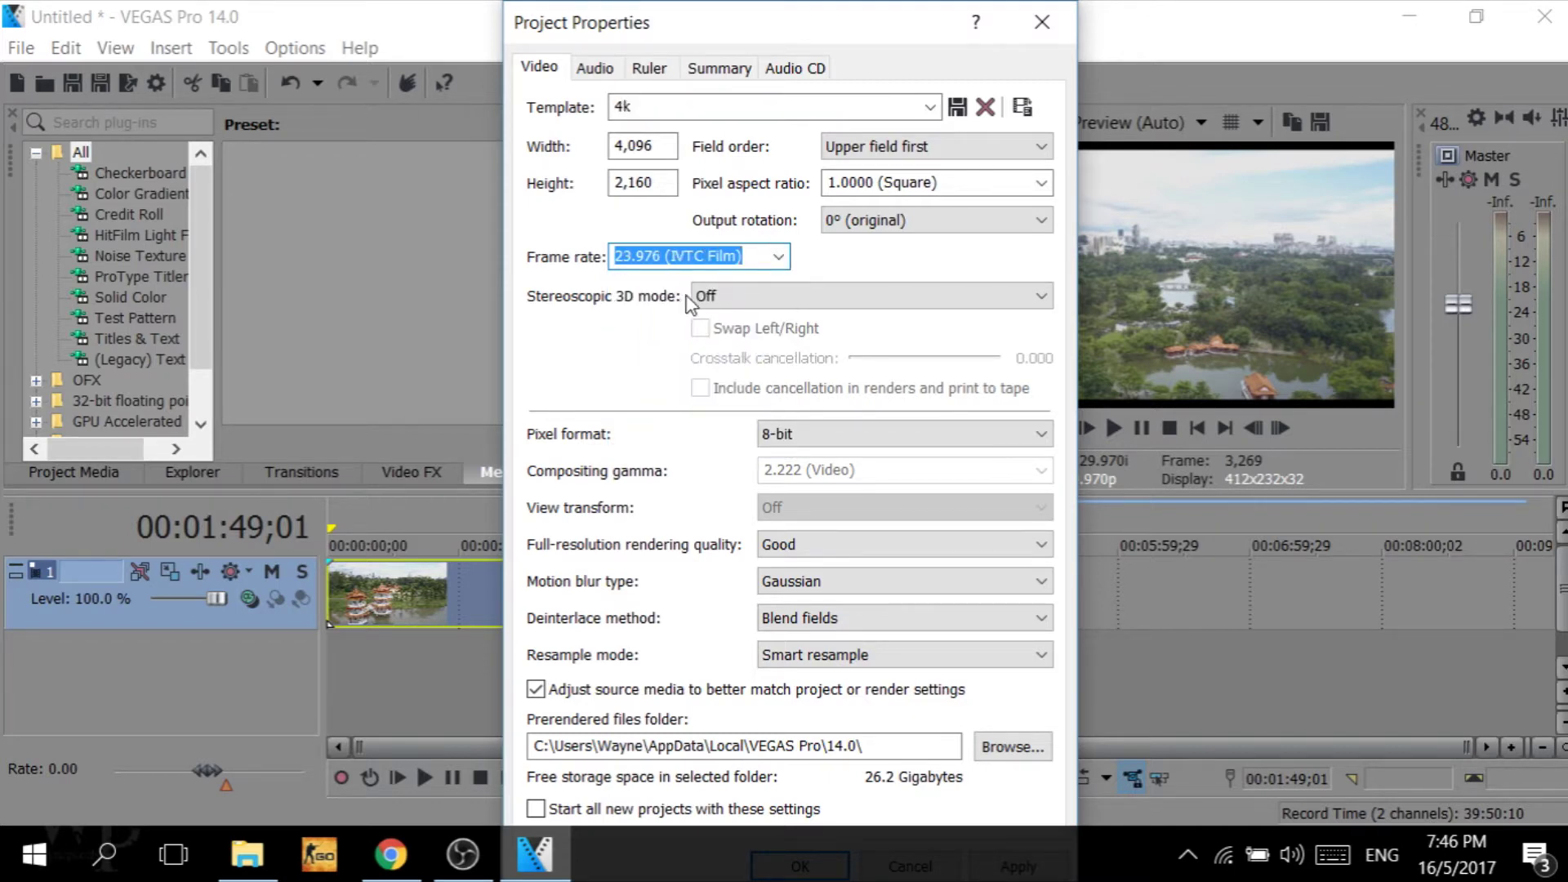
left_click(739, 255)
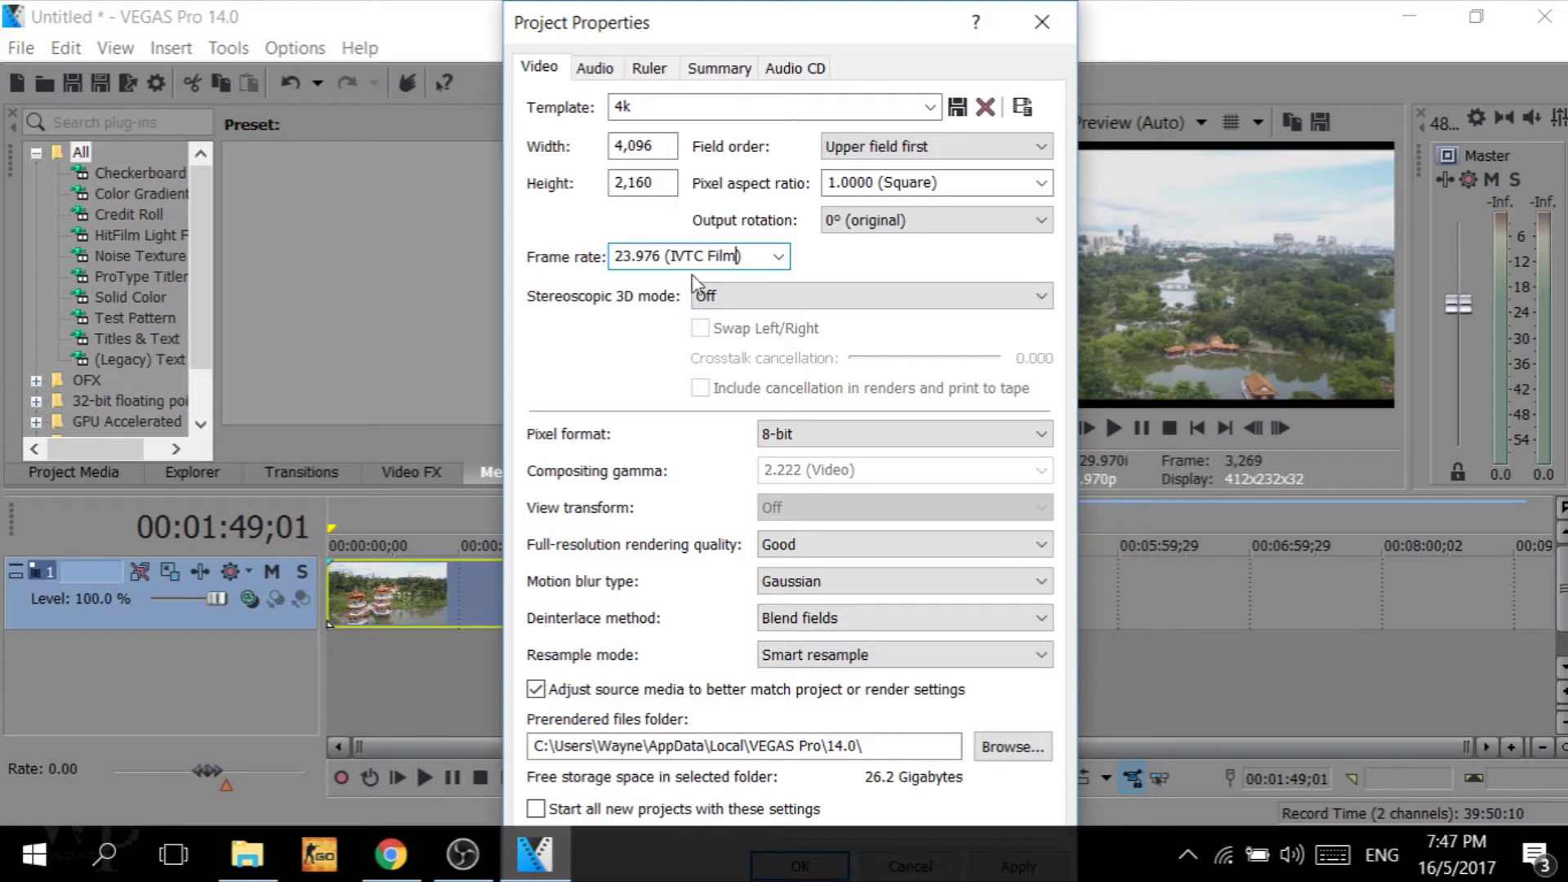
double_click(705, 114)
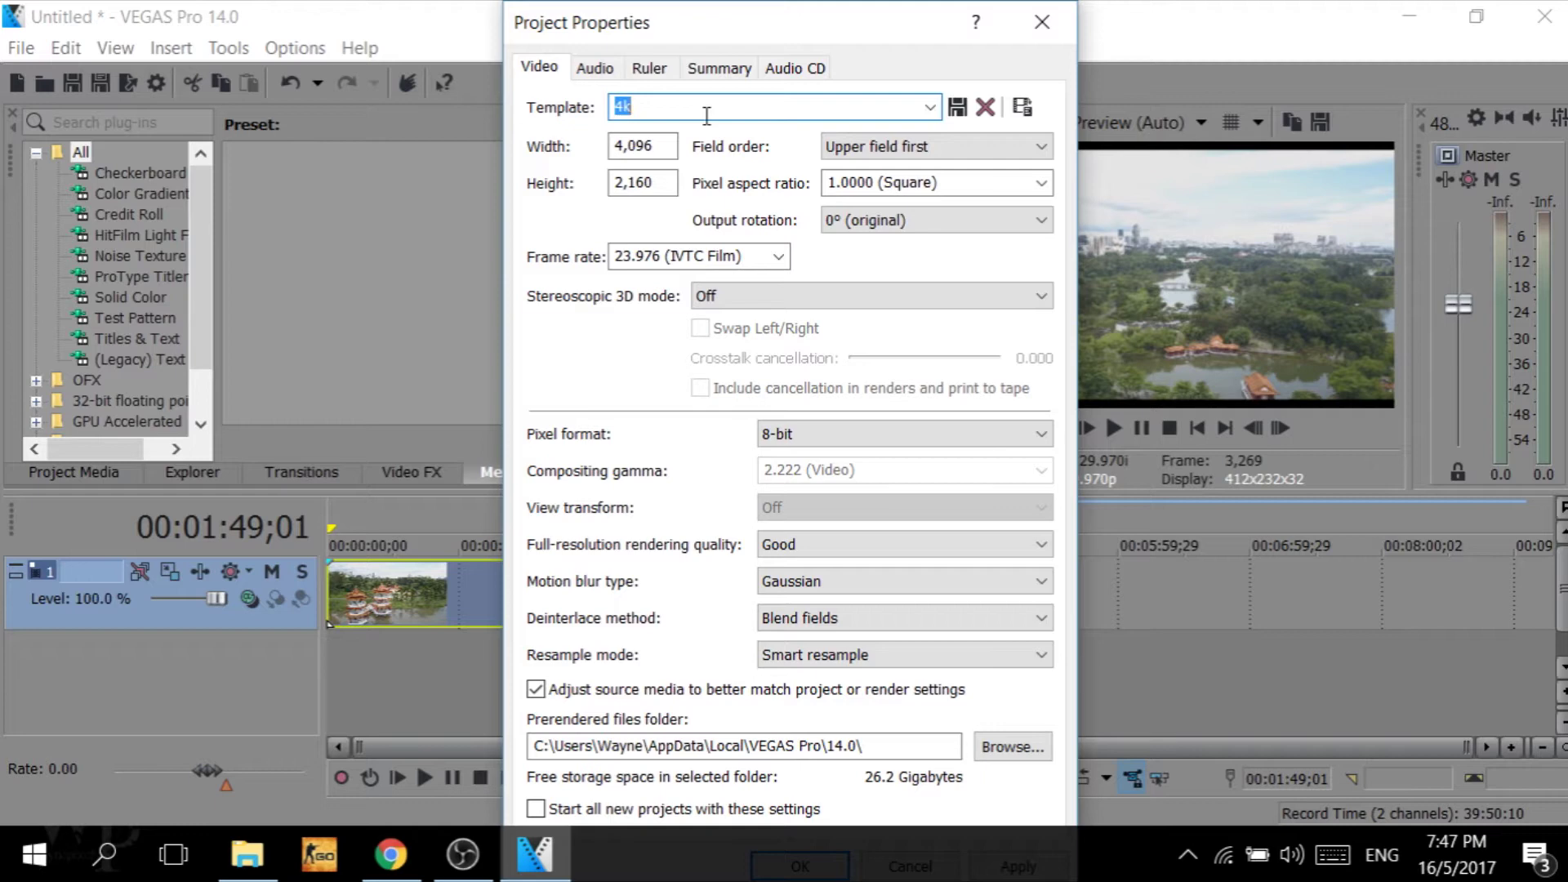
type("4")
Set full-resolution rendering quality to Best and turn off Adjust source media.
left_click(785, 550)
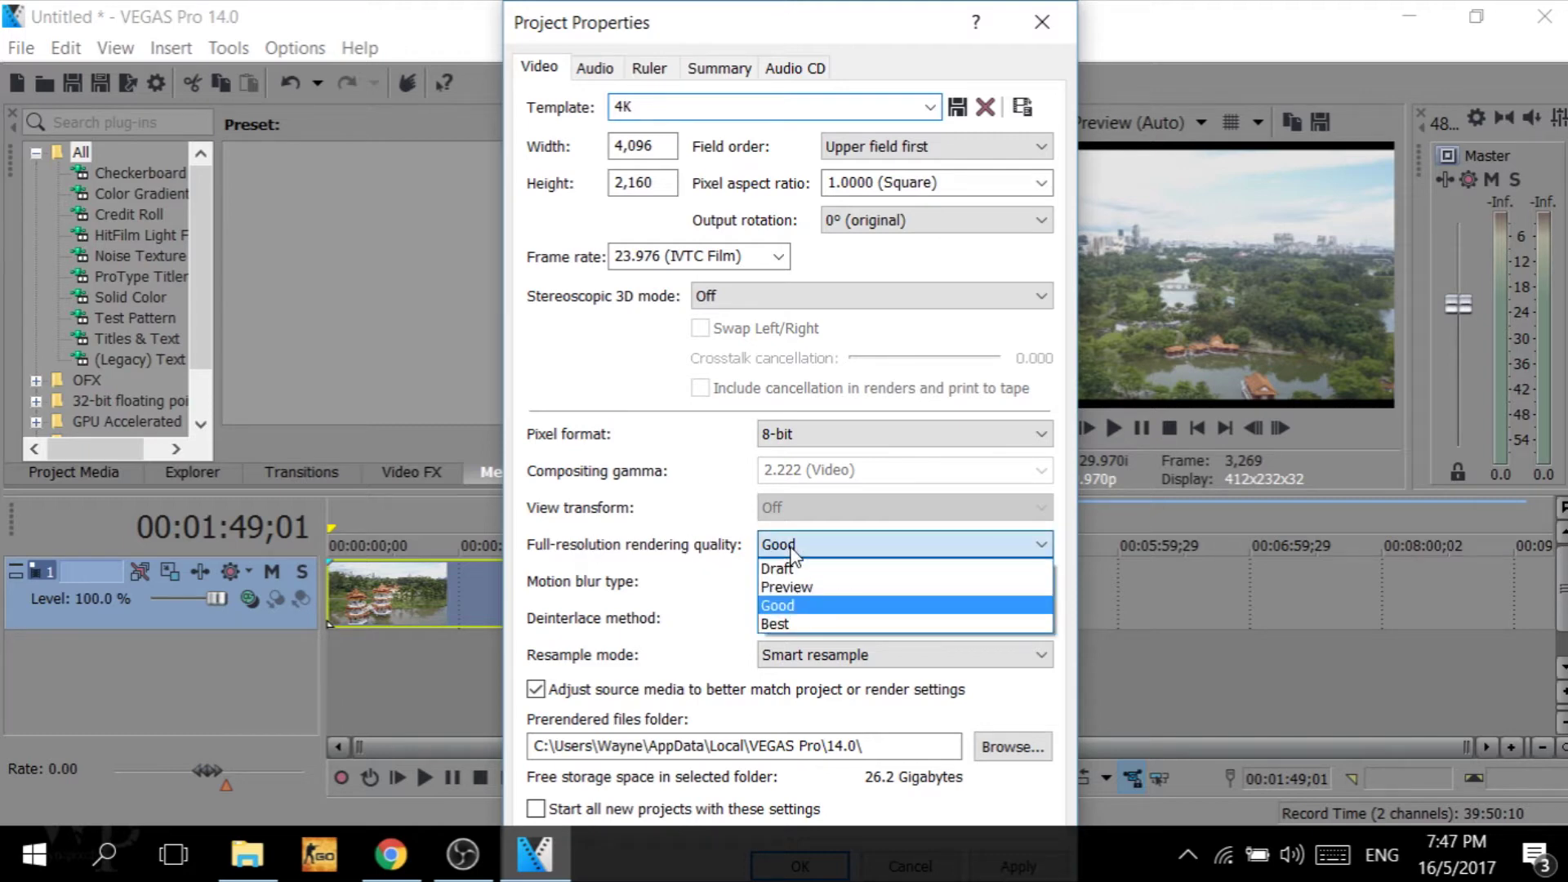
left_click(790, 625)
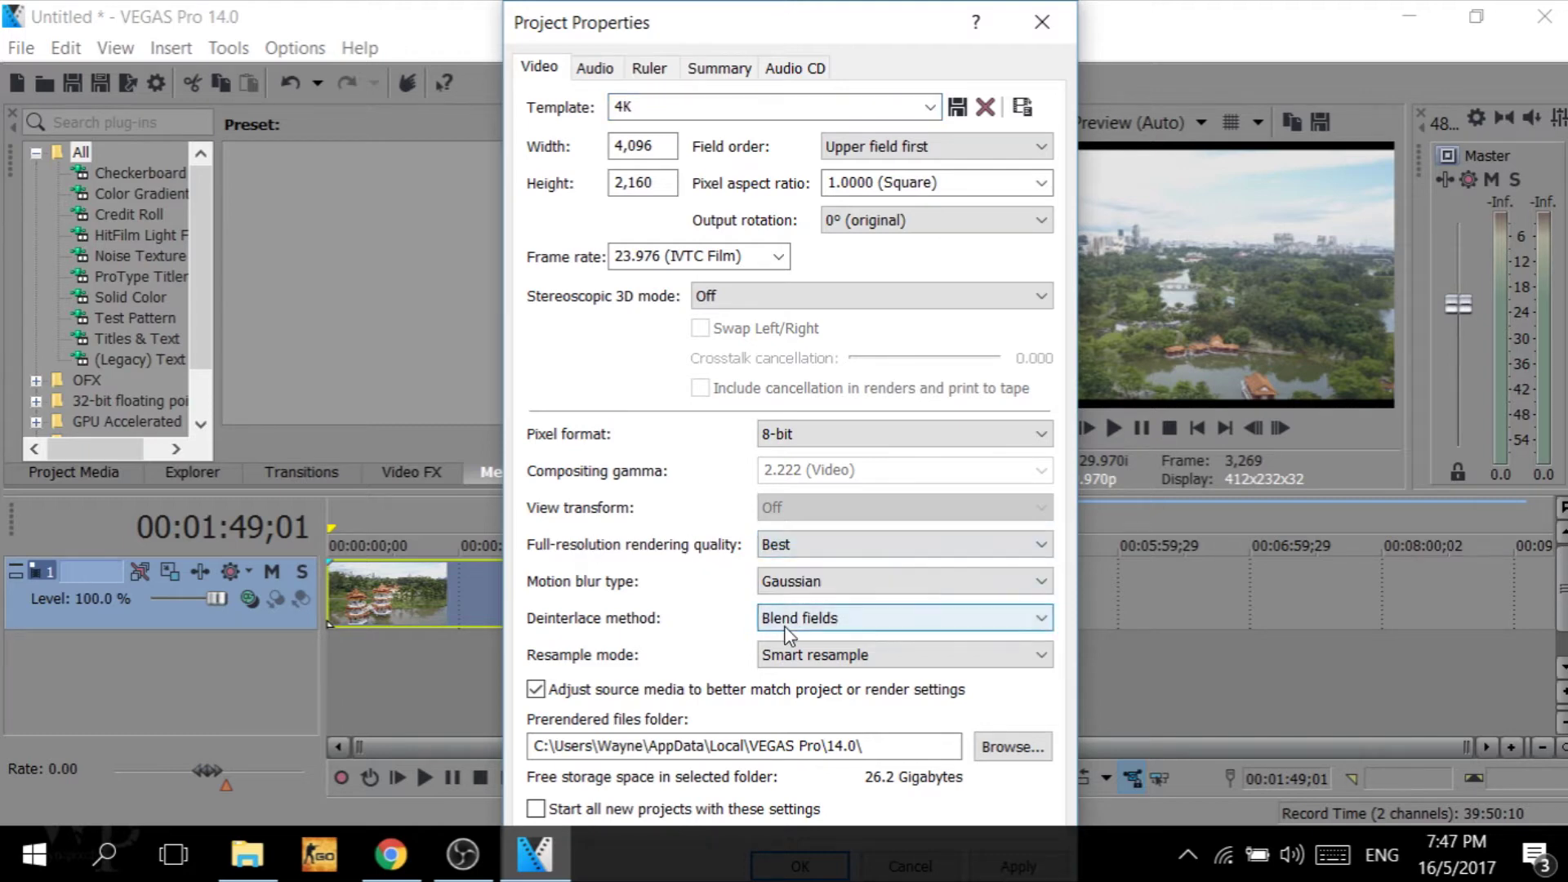
left_click(538, 695)
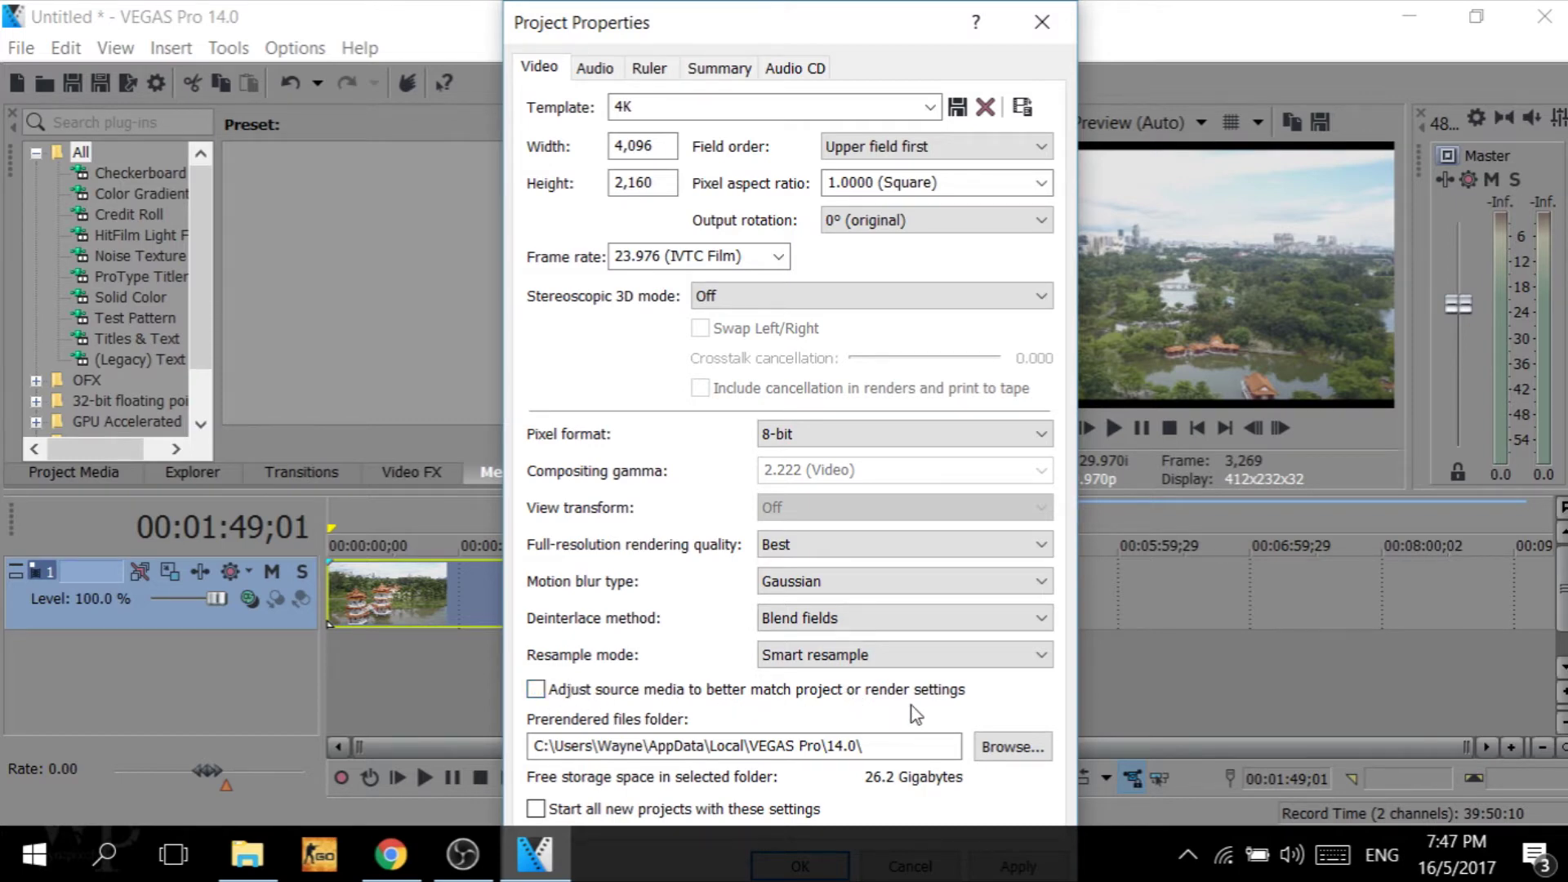
Save the settings as the 4K project template, apply them, and move the playhead into the clip.
left_click(958, 107)
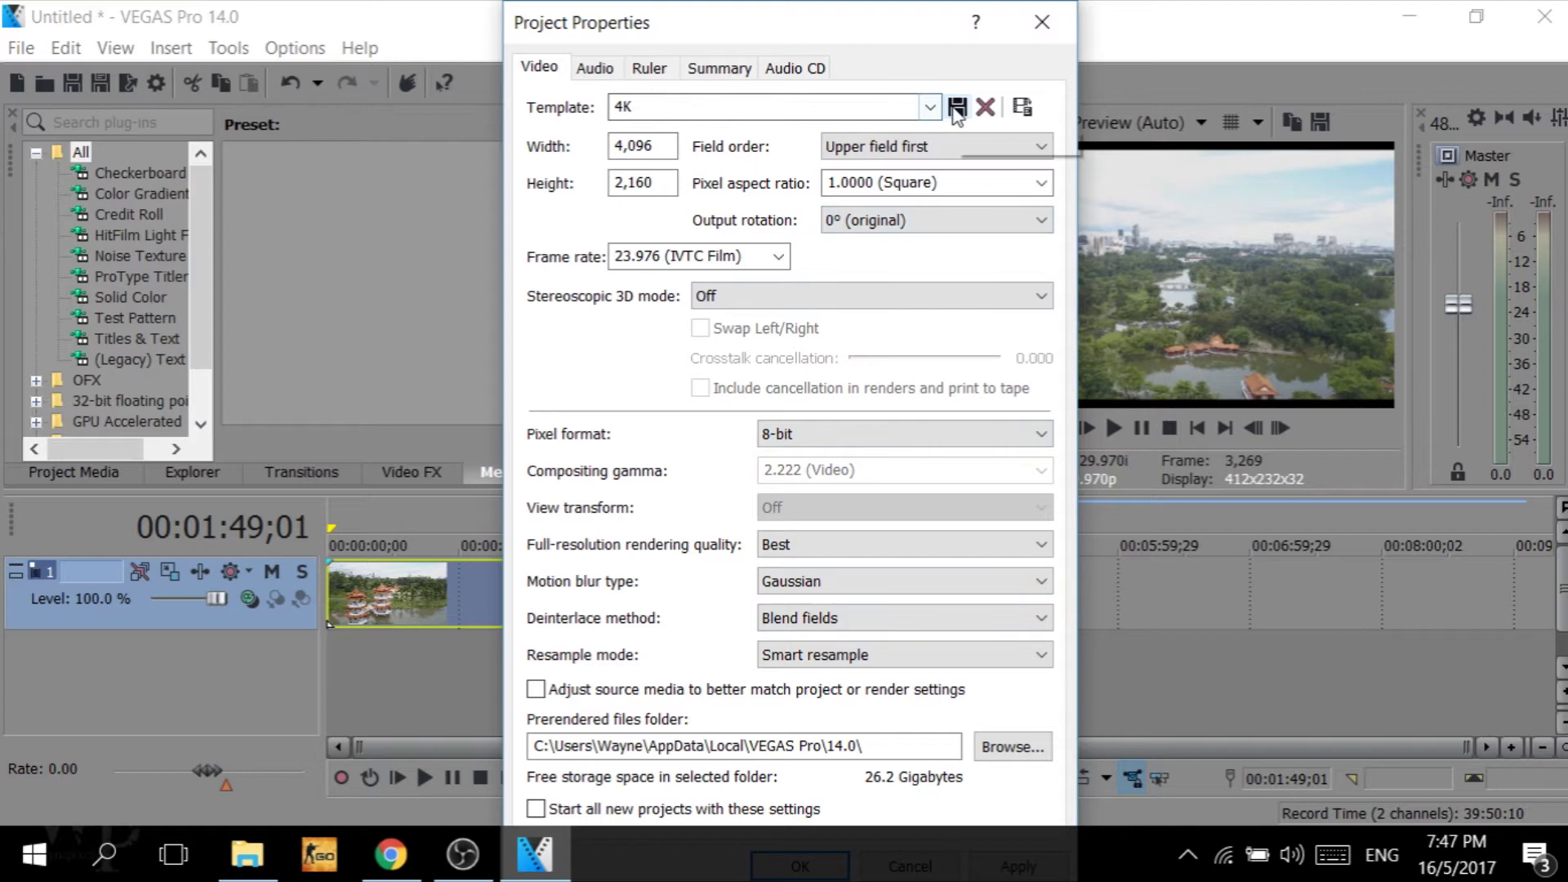
left_click(925, 426)
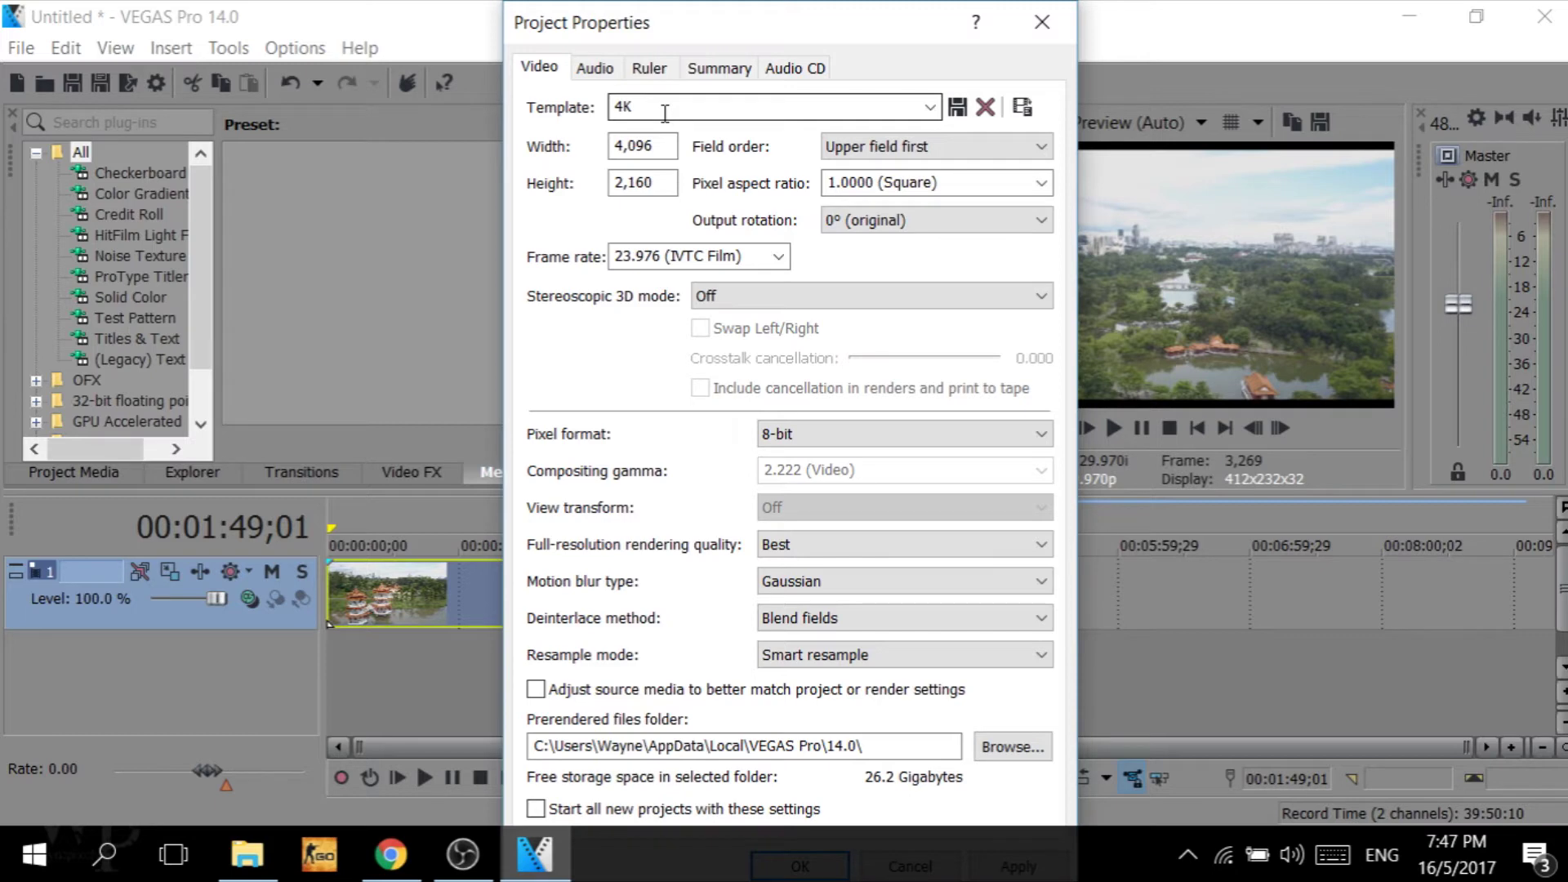
left_click(929, 107)
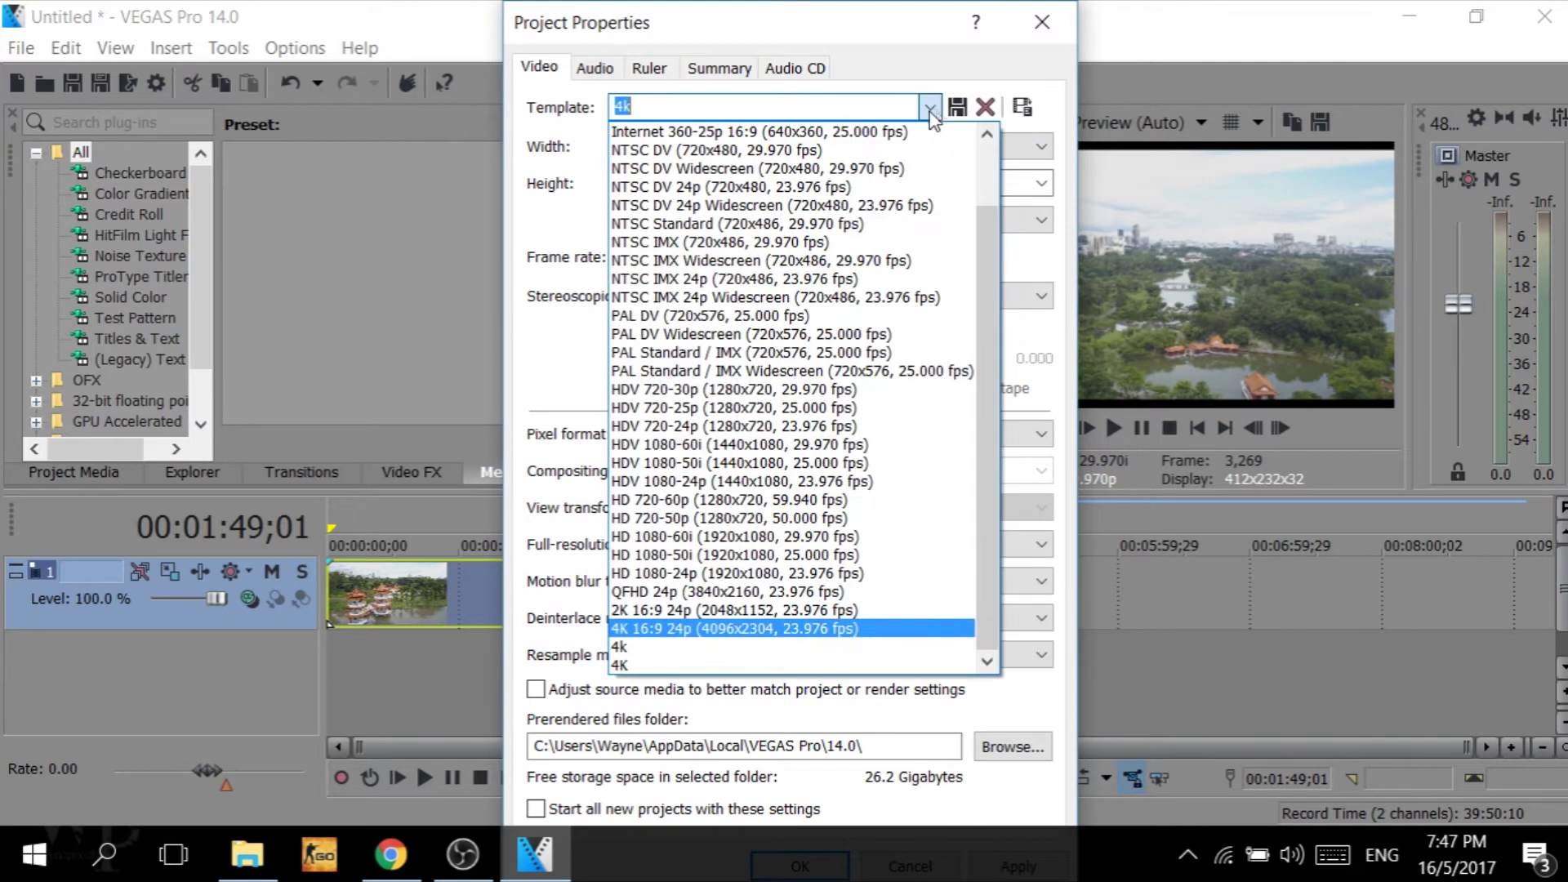
left_click(526, 377)
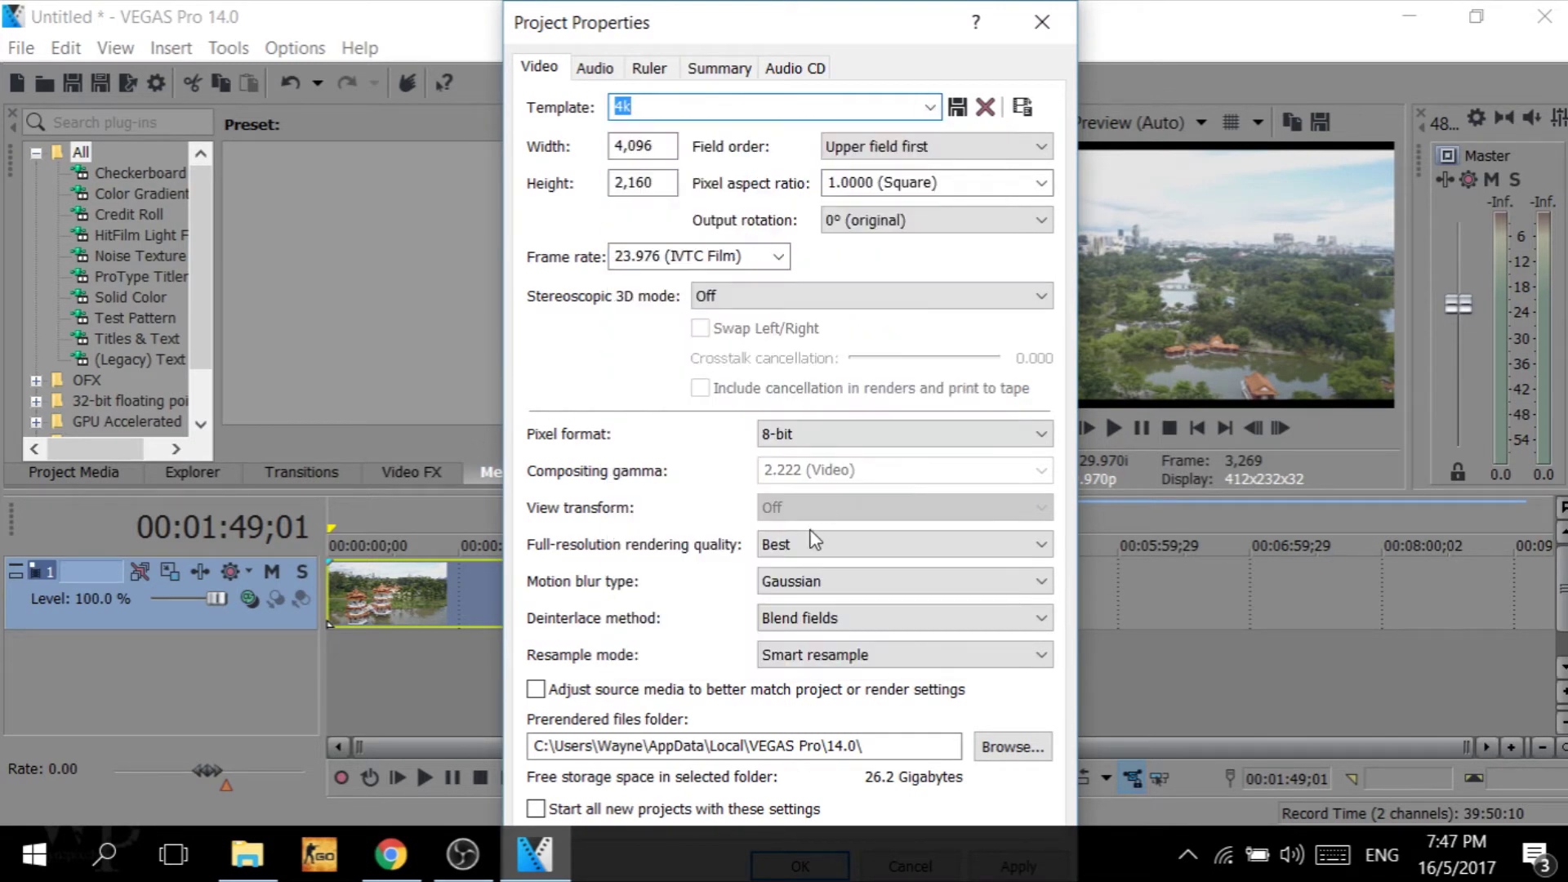
key("Return")
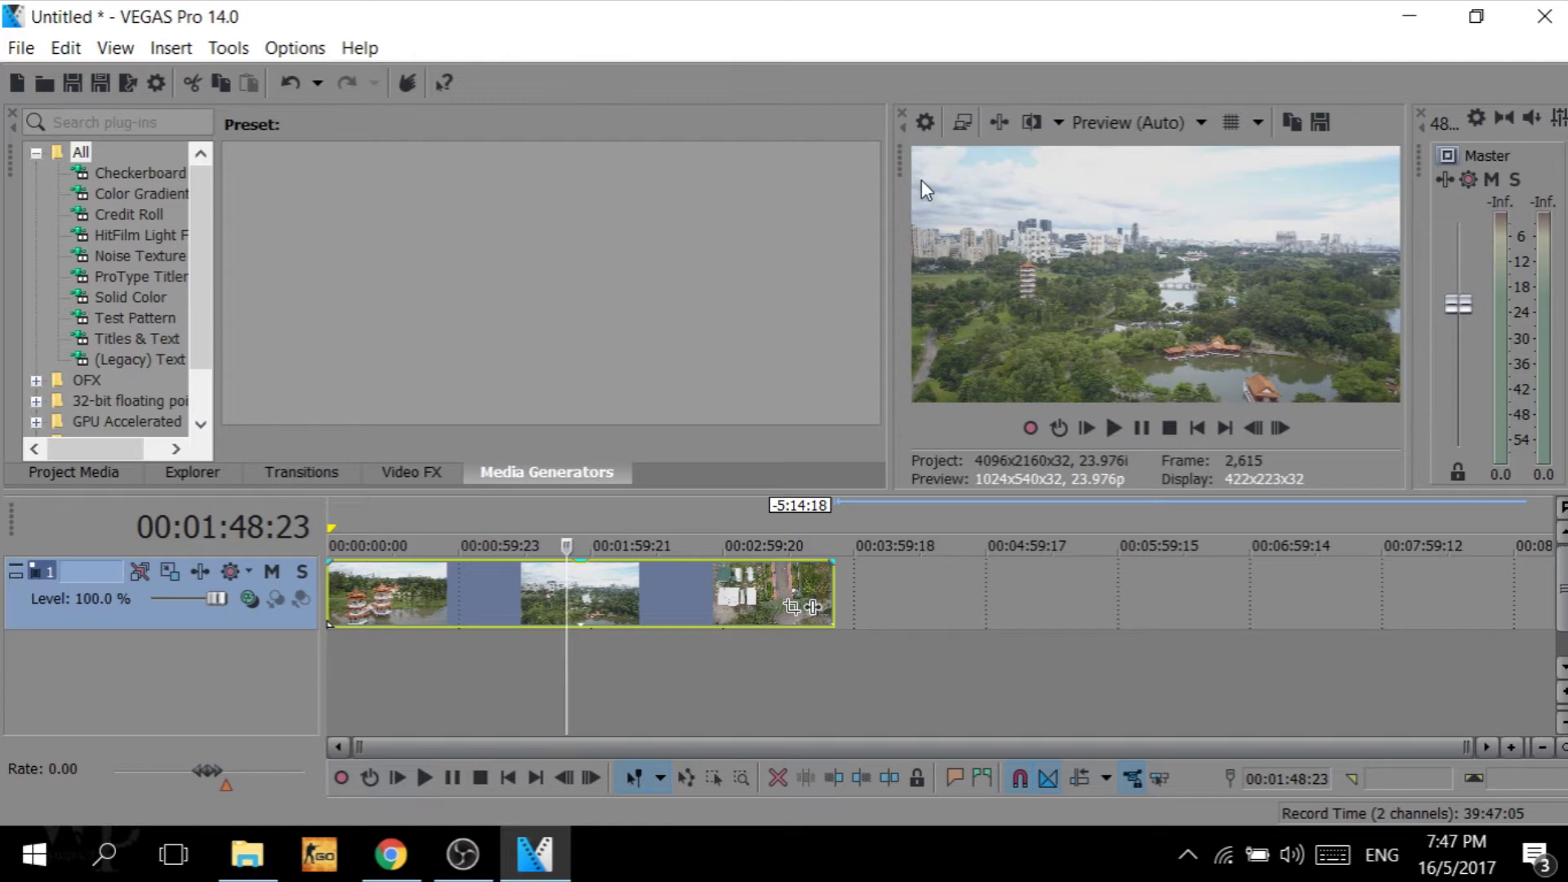
left_click(482, 610)
Select the drone clip and extend the loop region to its end at 00:03:50:14.
double_click(482, 602)
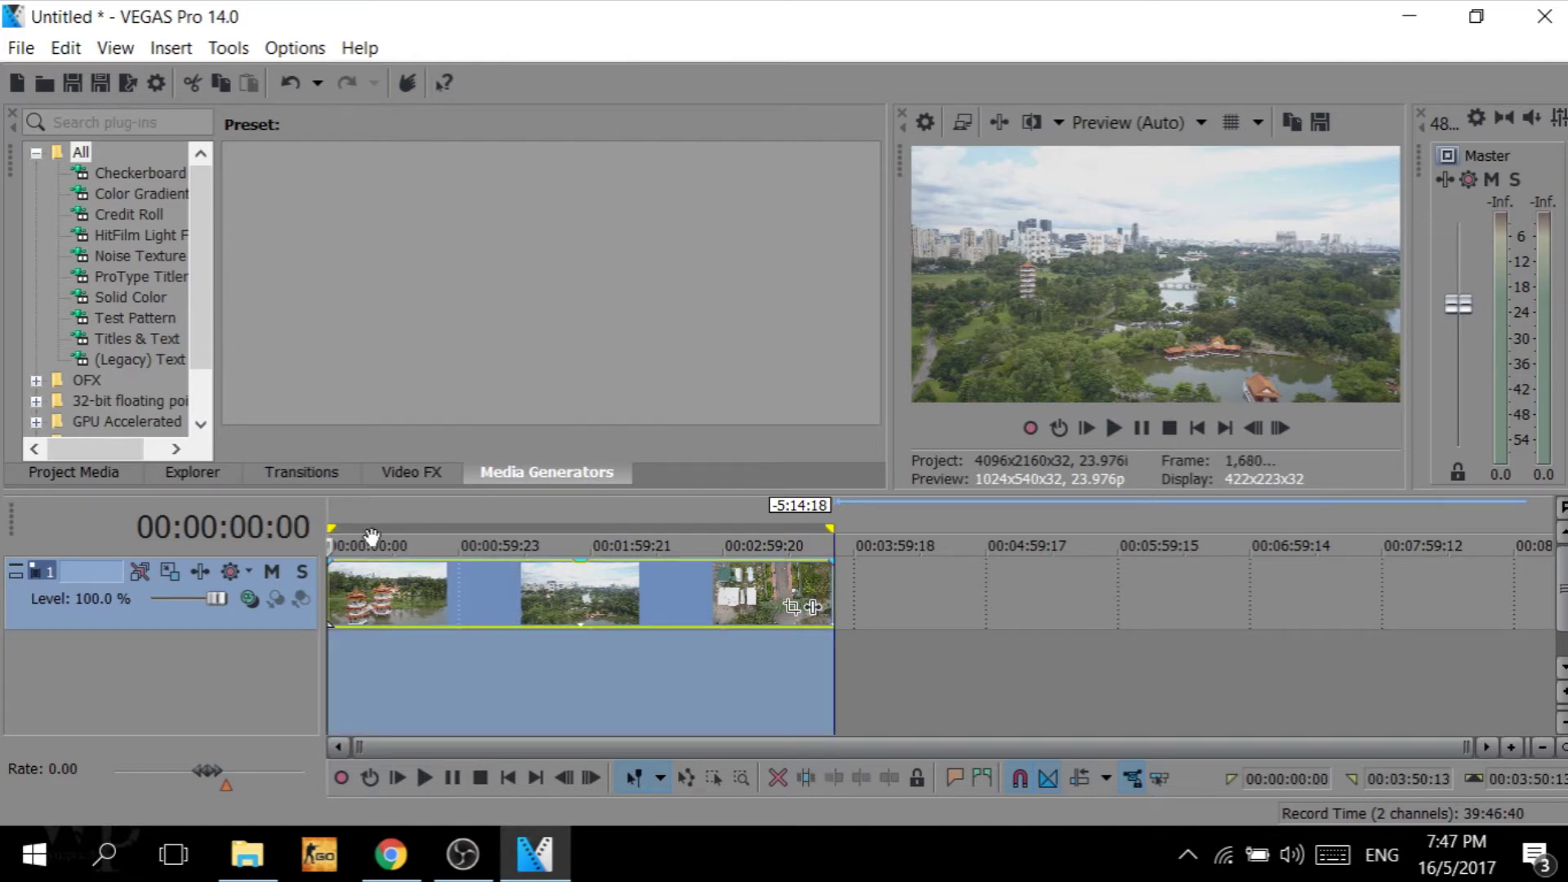
mouse_move(828, 530)
left_mouse_down()
mouse_move(1113, 564)
mouse_move(828, 530)
left_mouse_up()
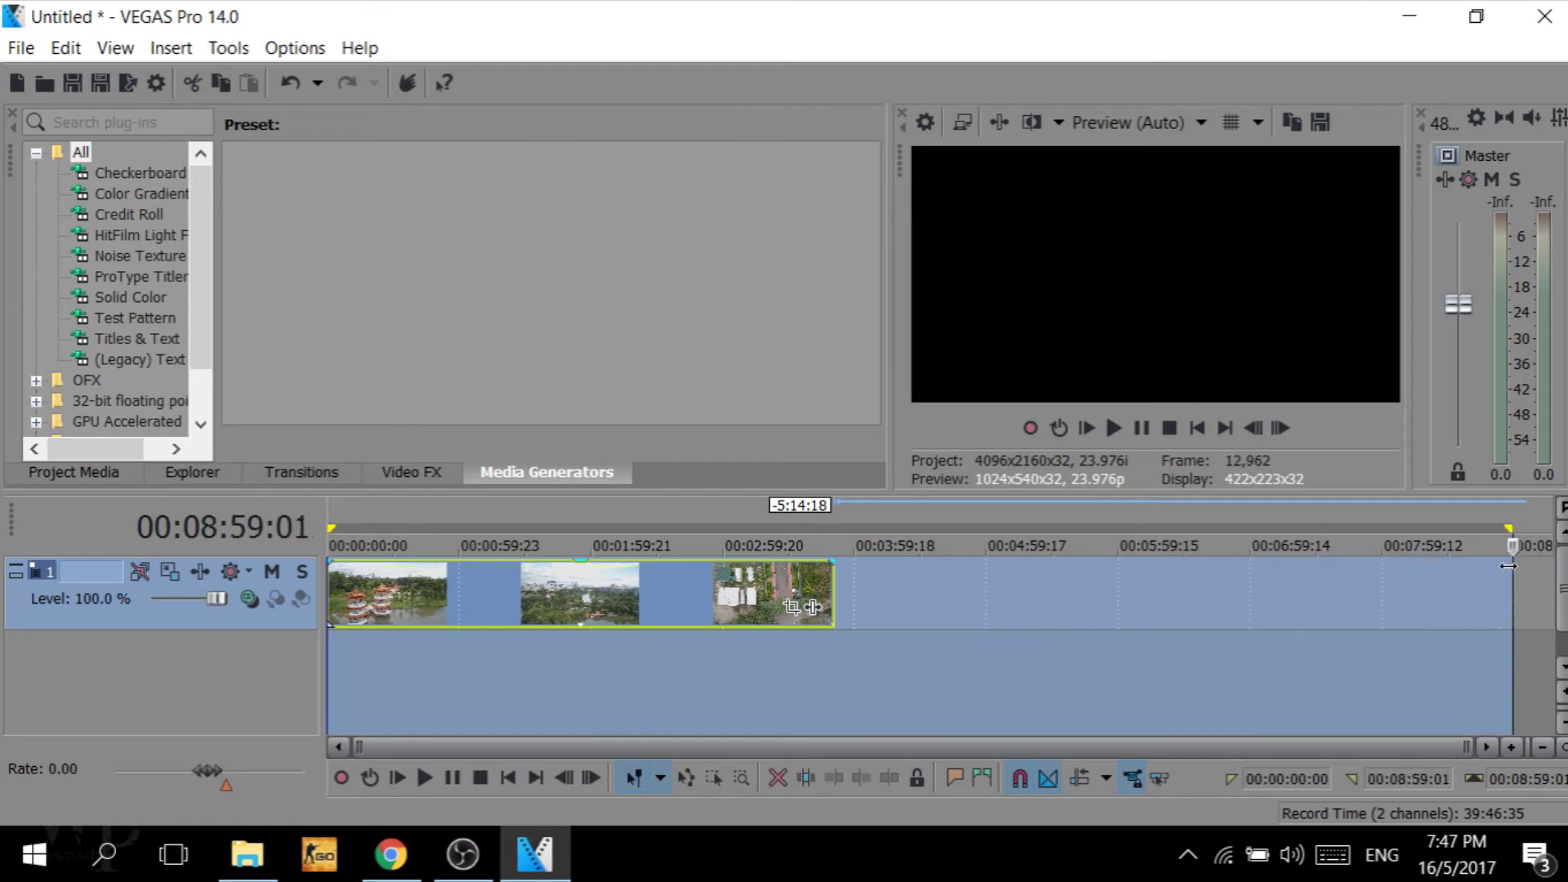
mouse_move(828, 530)
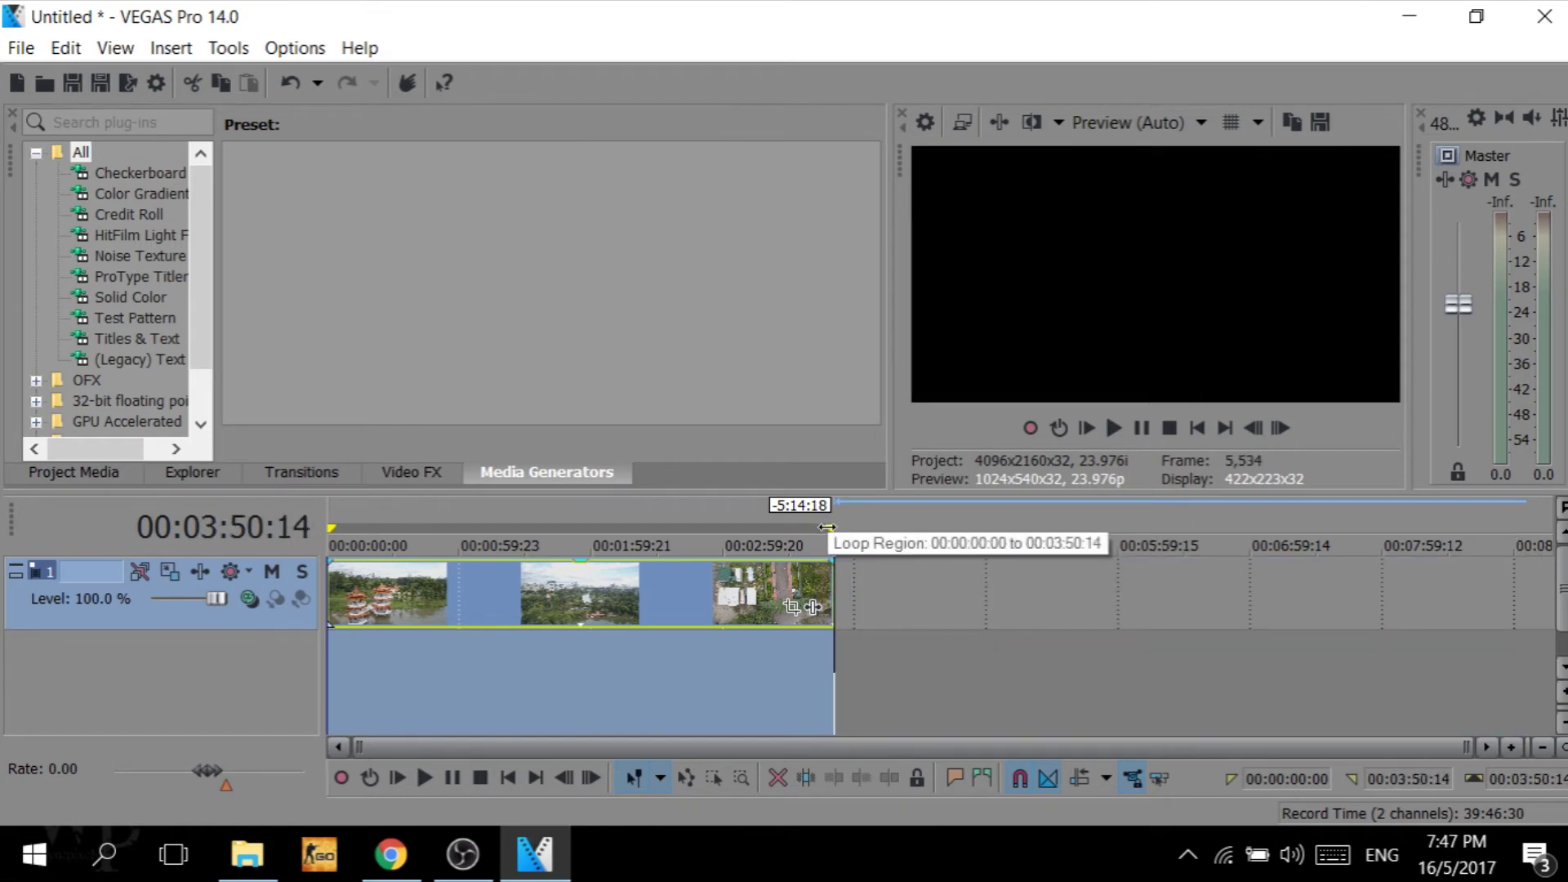
In Render As, choose the MainConcept AVC/AAC Internet HD 1080p template.
left_click(29, 46)
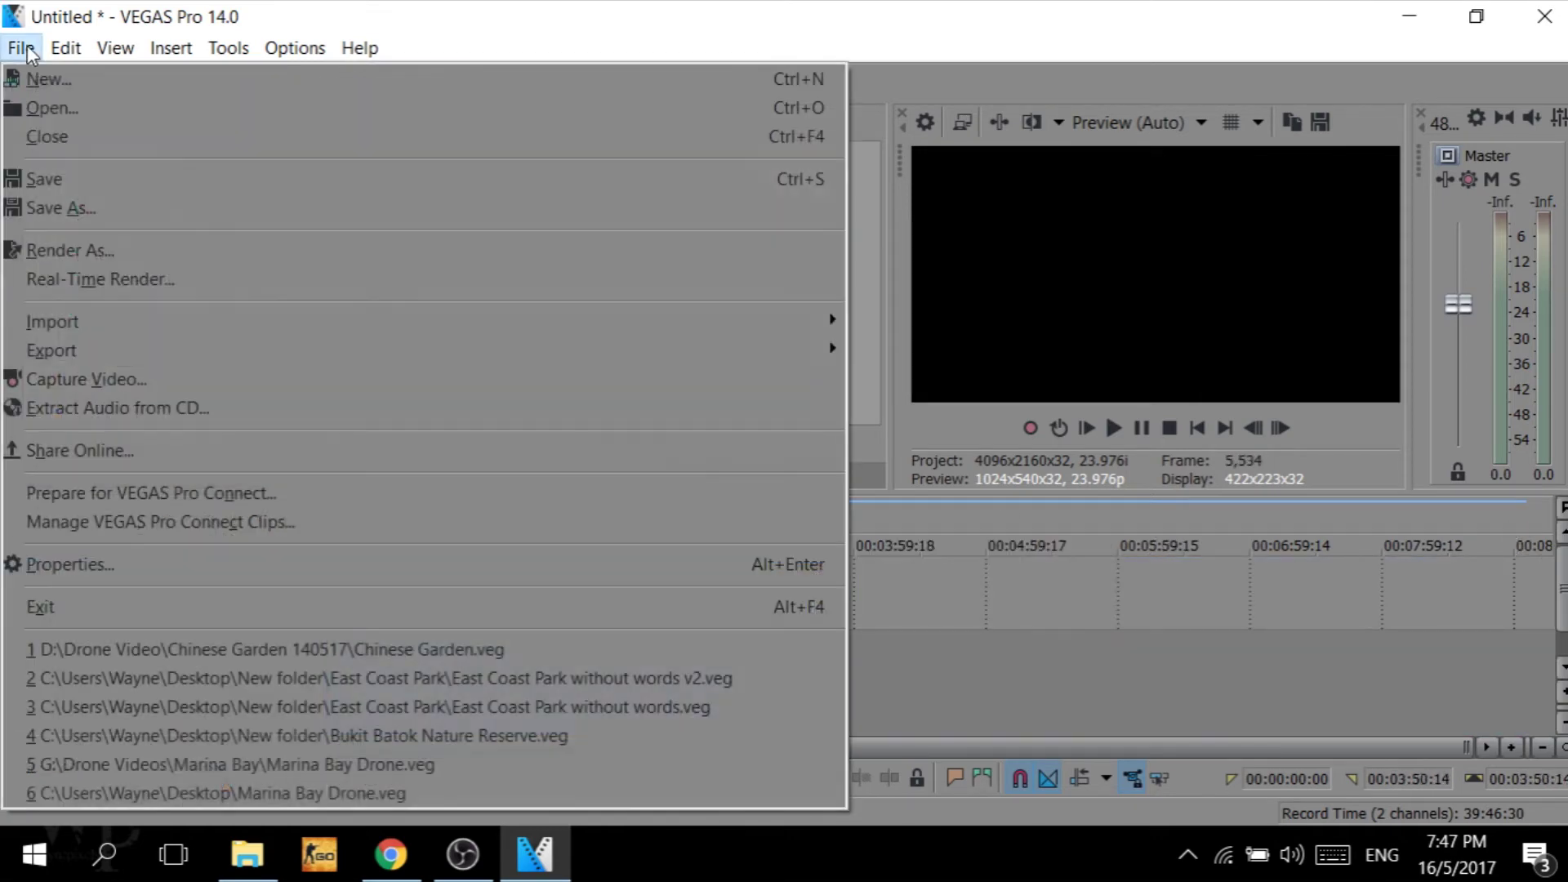
left_click(106, 254)
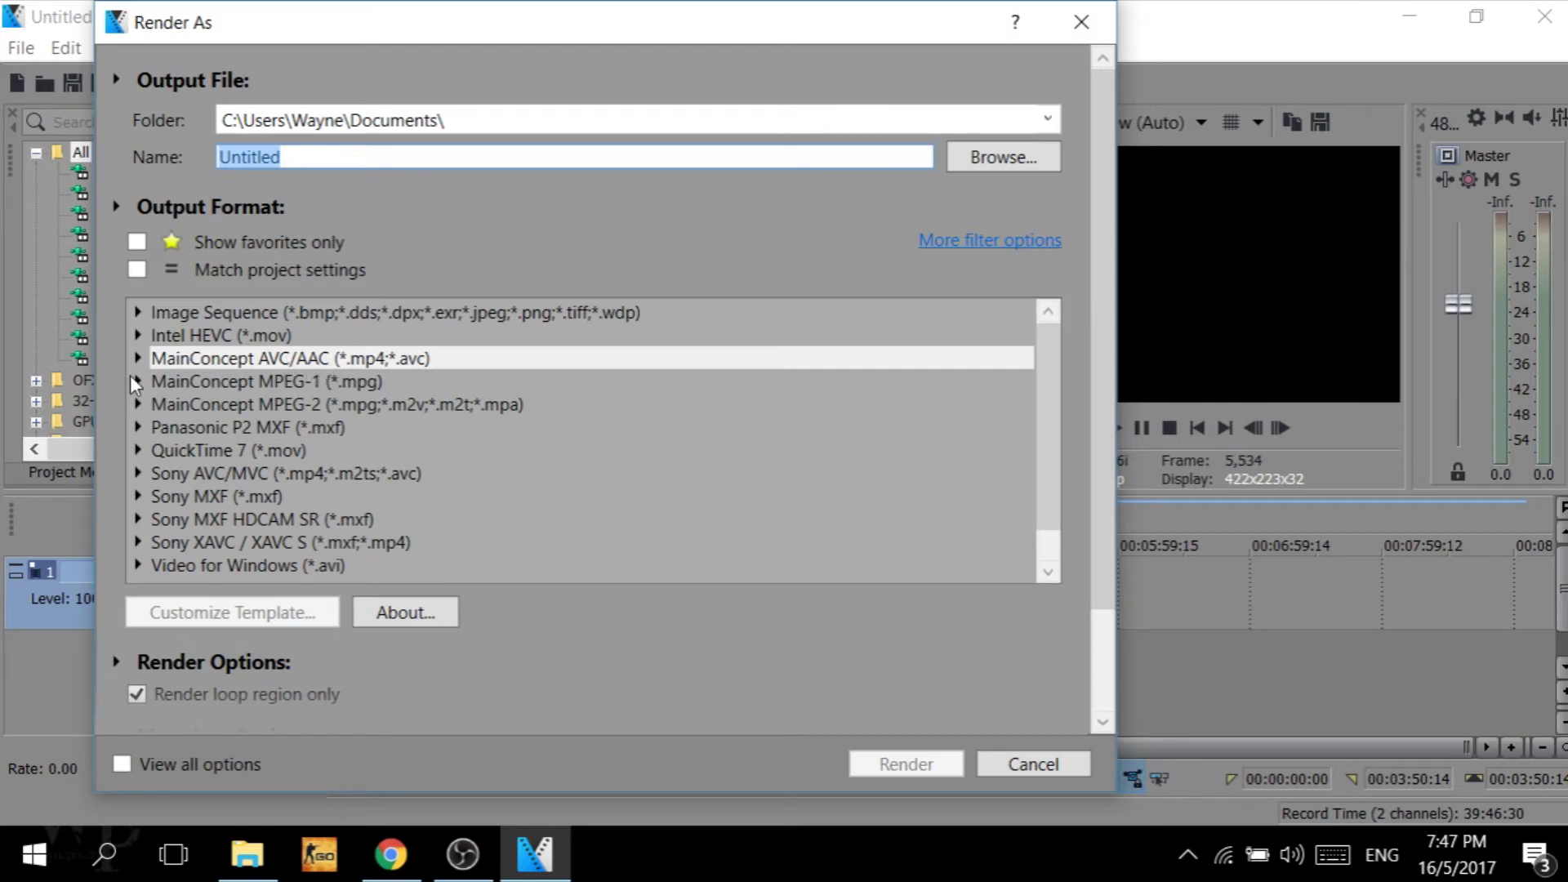
left_click(141, 354)
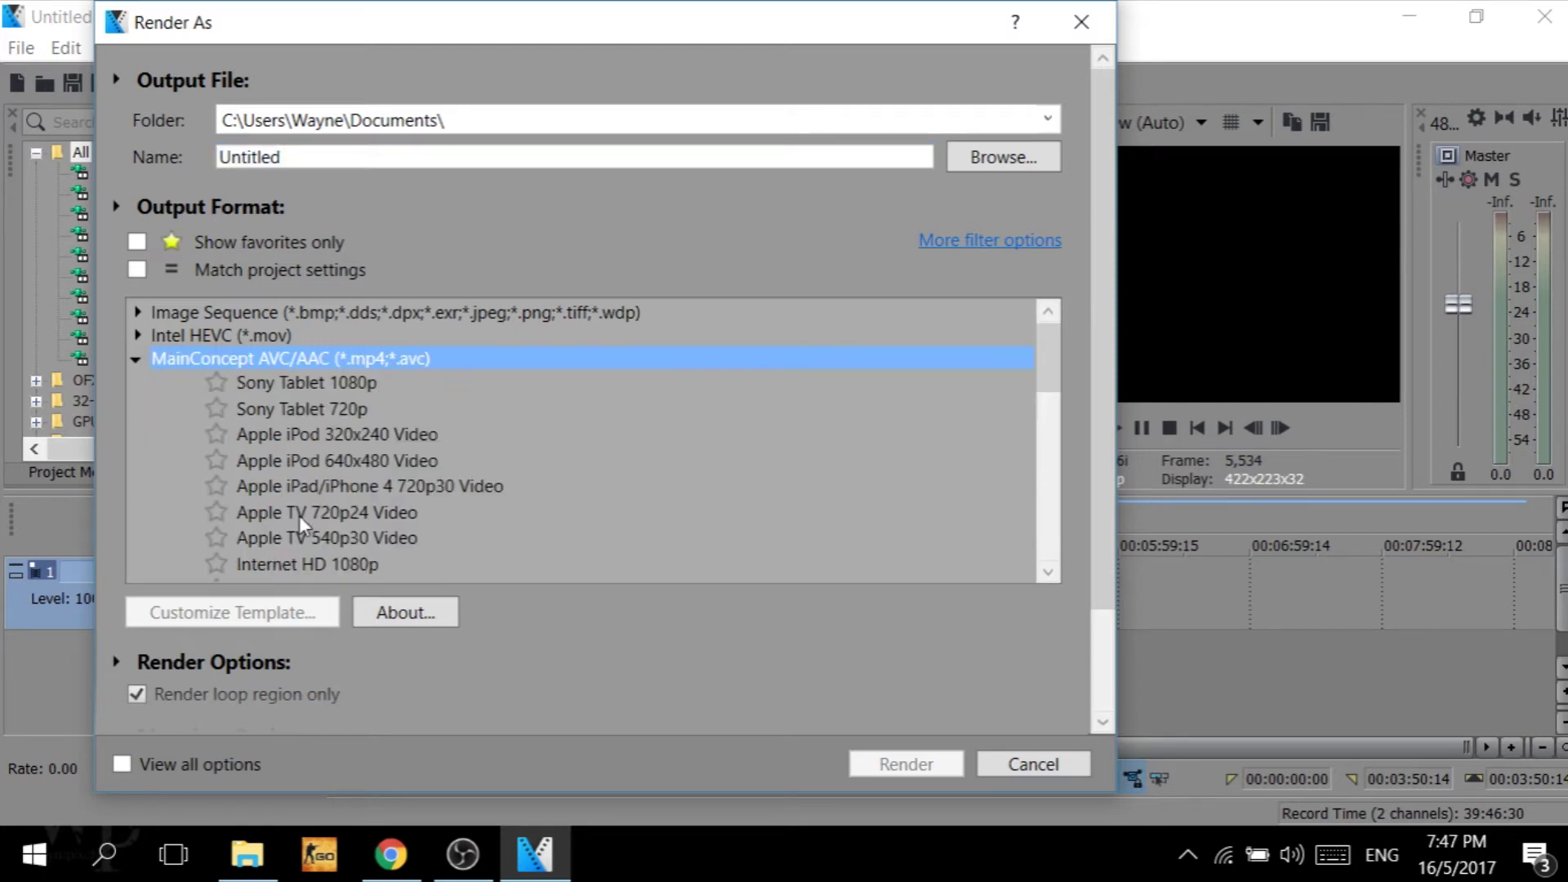
left_click(260, 566)
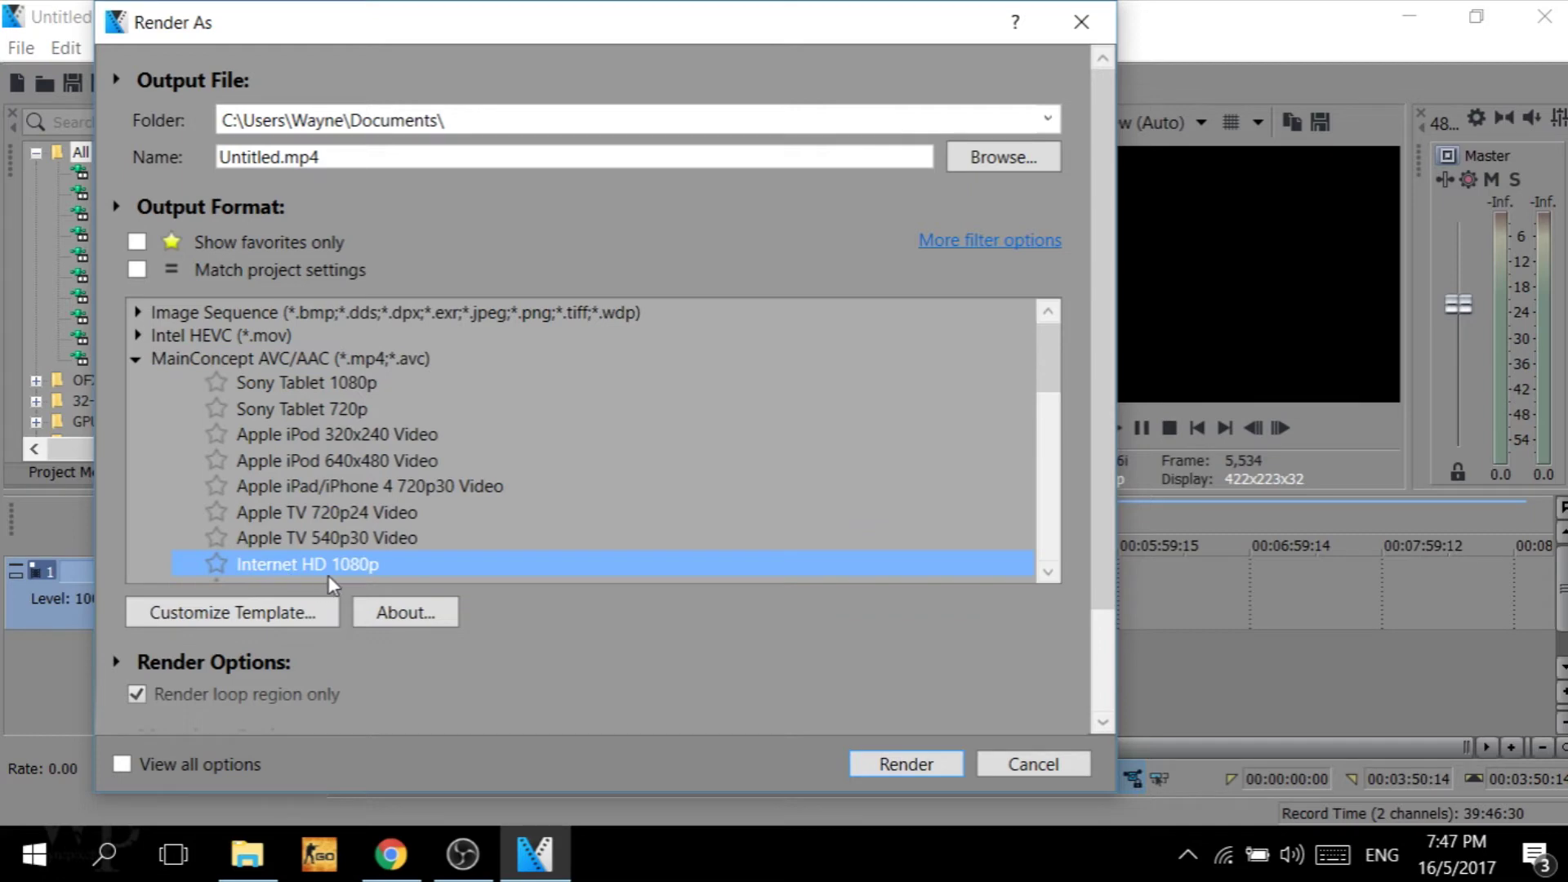
Customize the template with a custom 4096 x 2160 frame size.
left_click(259, 617)
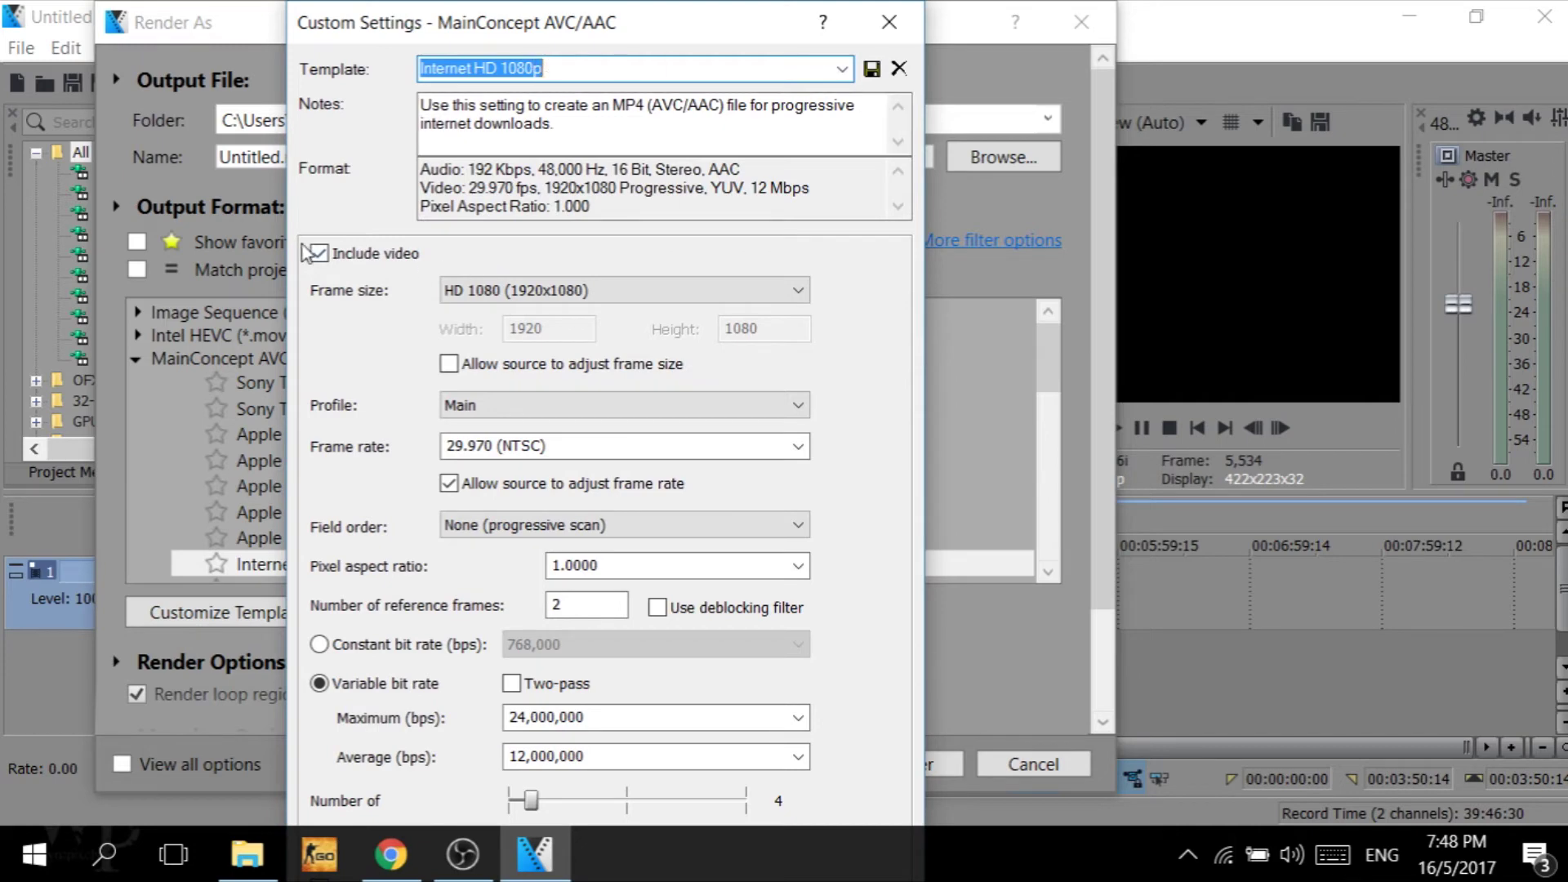
left_click(497, 292)
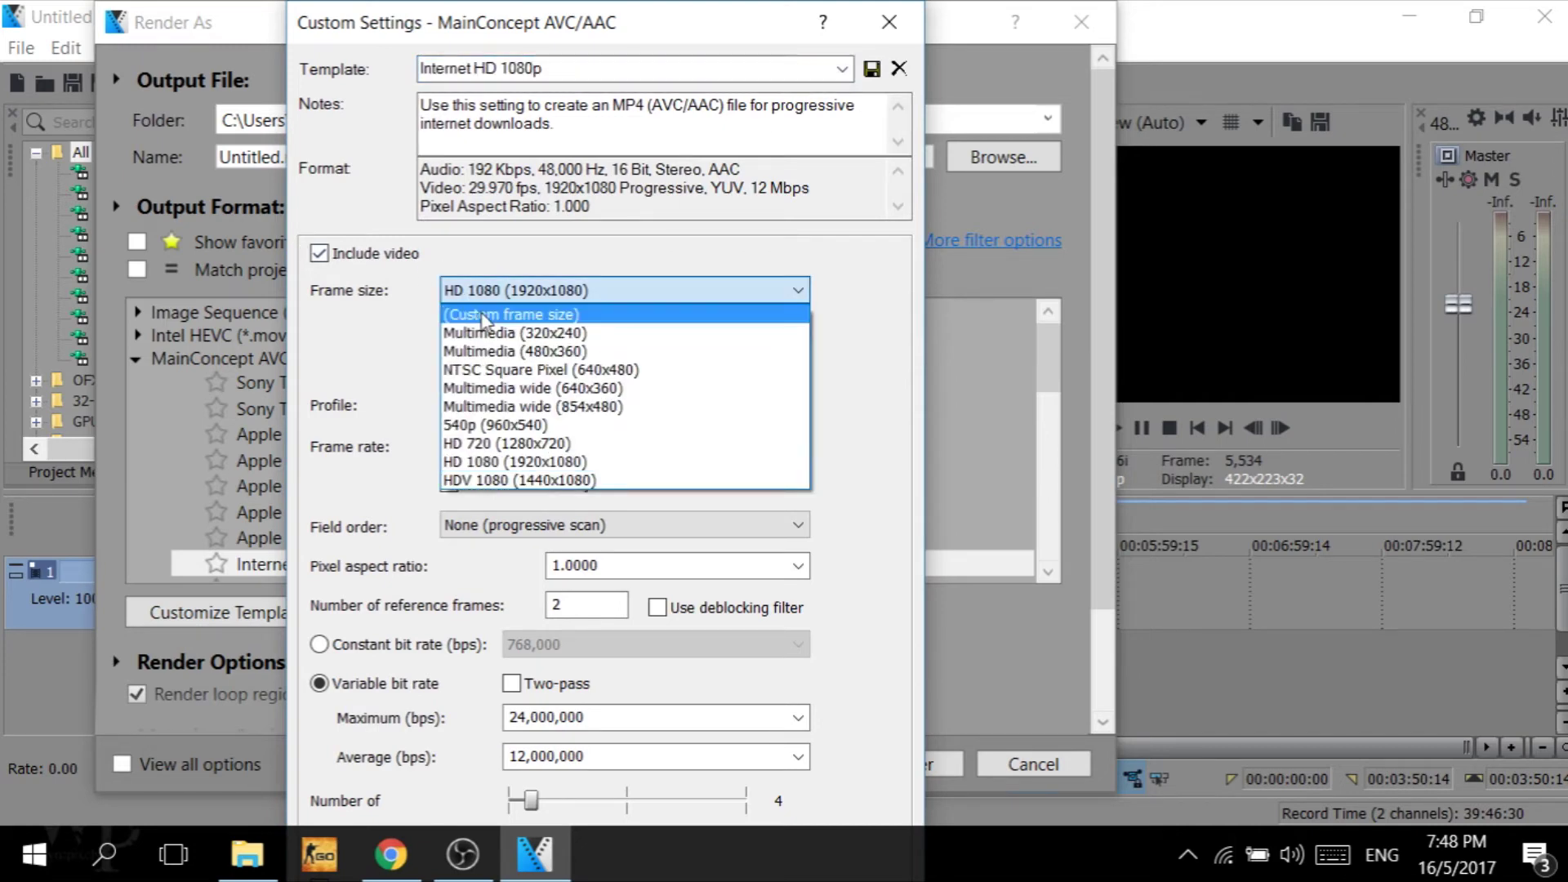
left_click(485, 315)
left_click_drag(588, 334, 310, 325)
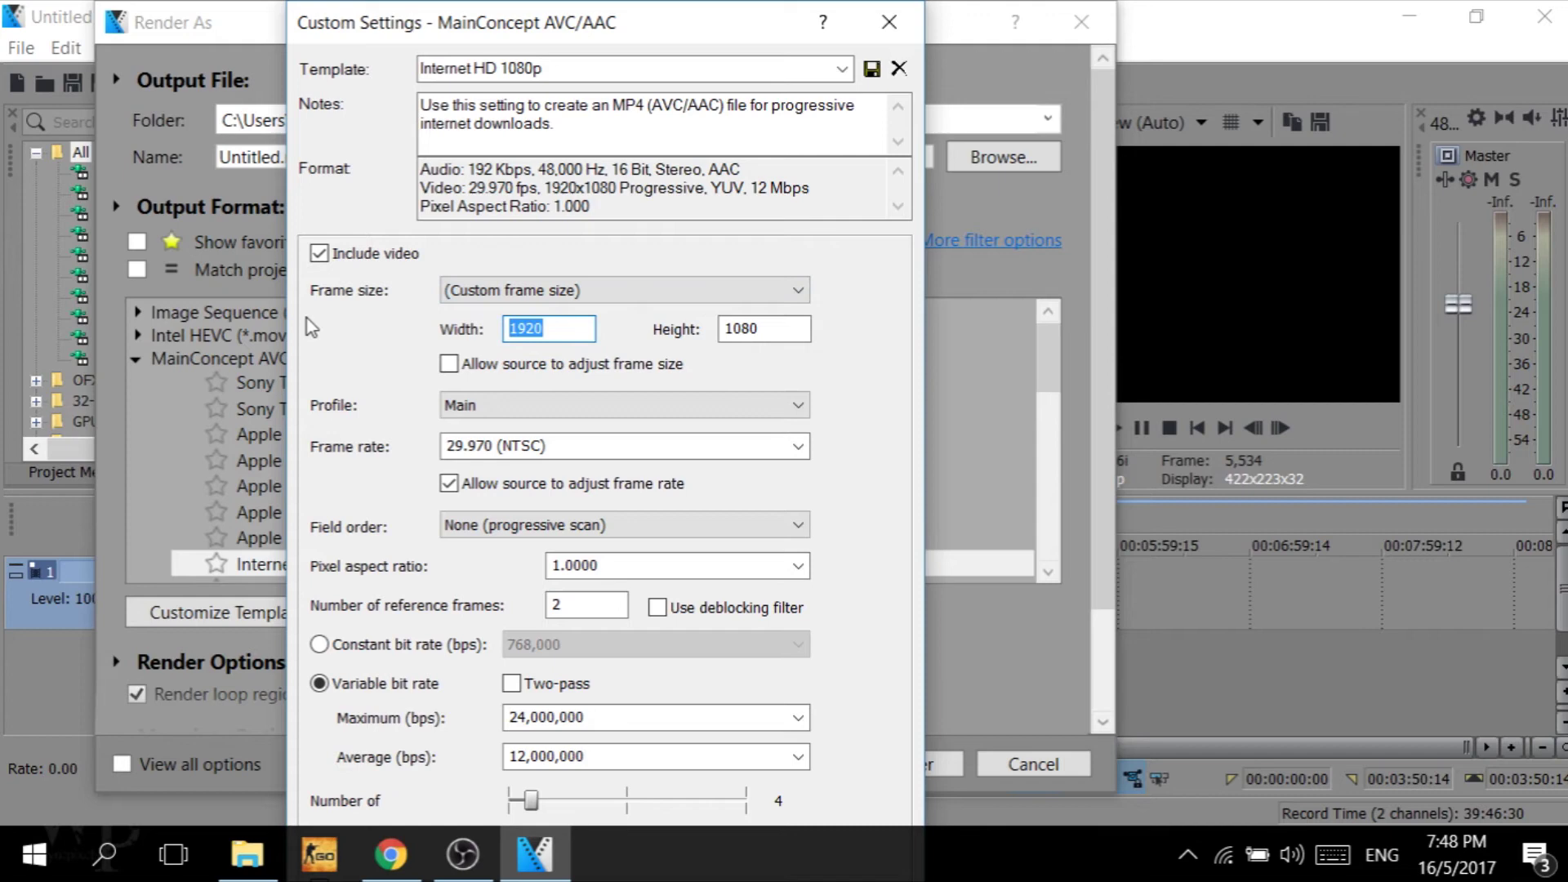
type("2")
type("4")
type("096")
left_click_drag(745, 329, 597, 361)
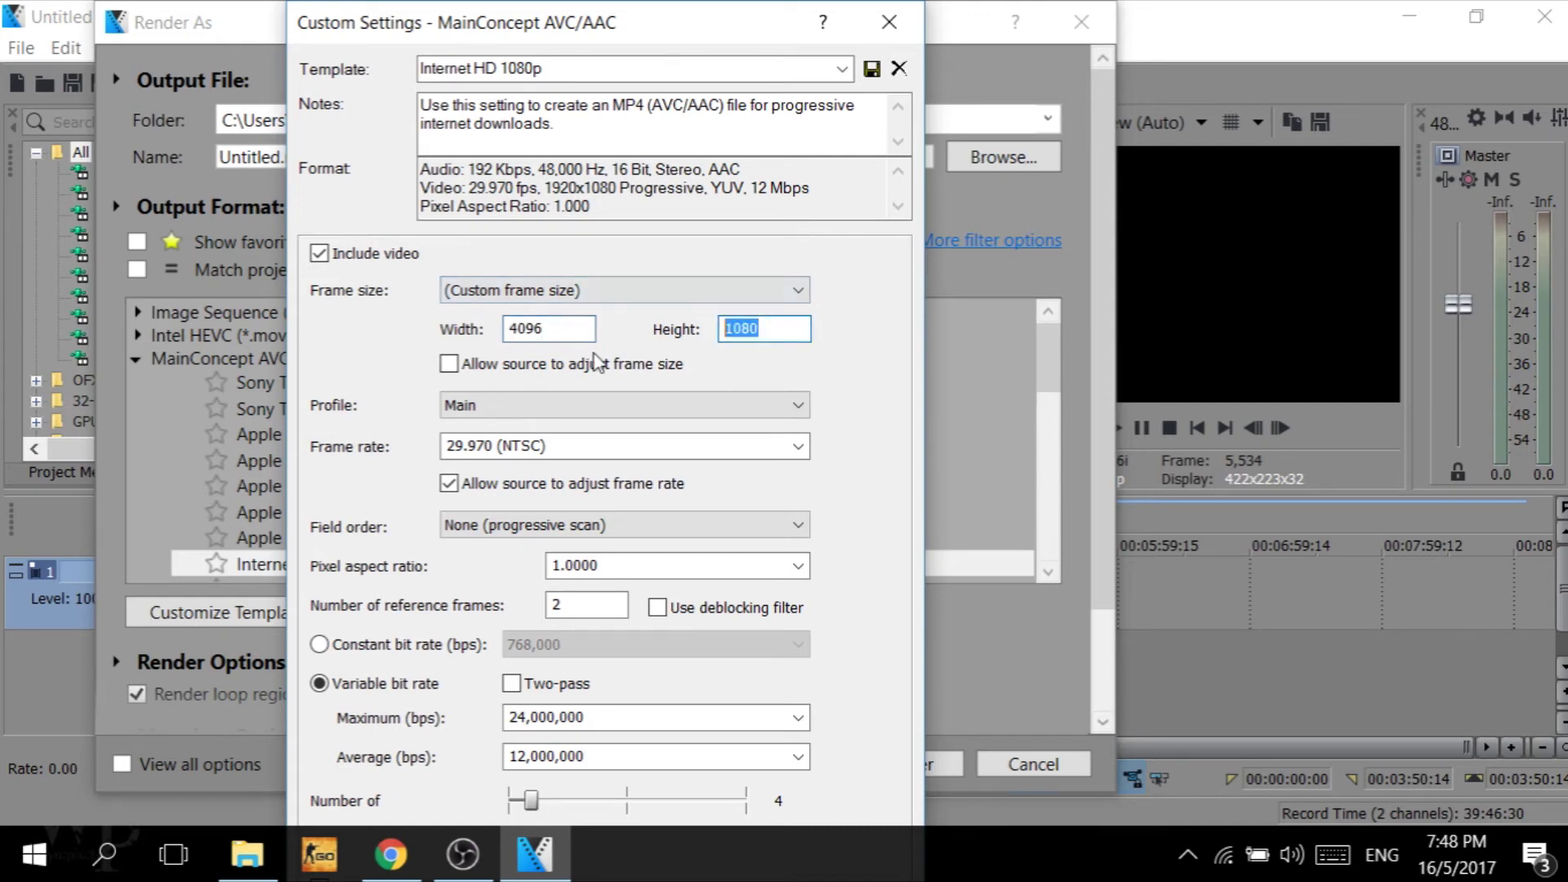
type("2160")
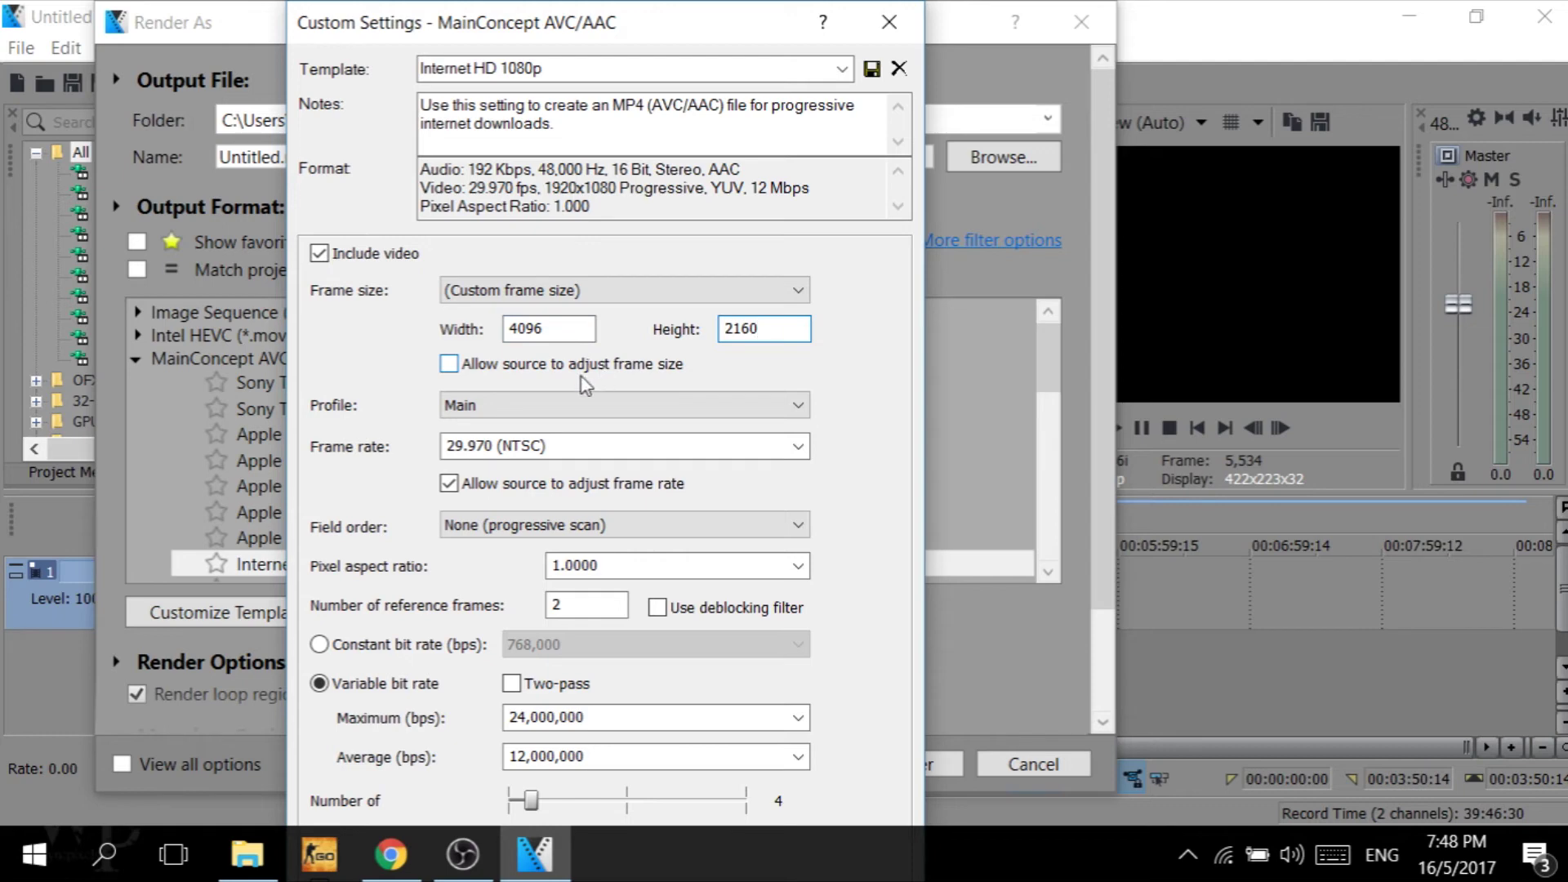
Set the render frame rate to 23.976 (IVTC Film) and disable Allow source to adjust frame rate.
key("Tab")
key("Tab")
key("Tab")
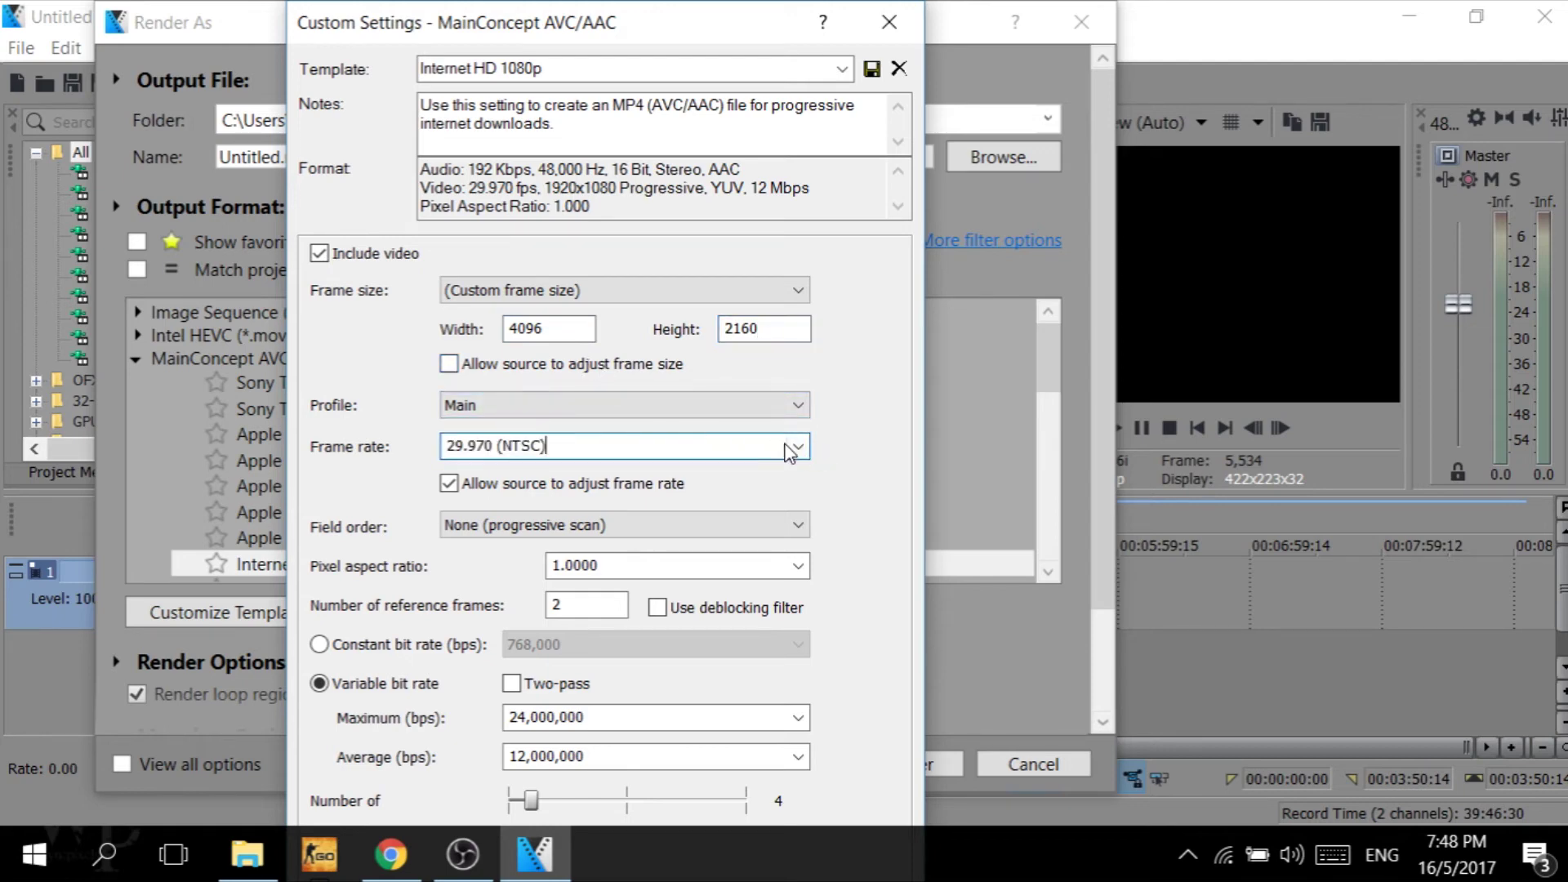
left_click(797, 446)
left_click(563, 548)
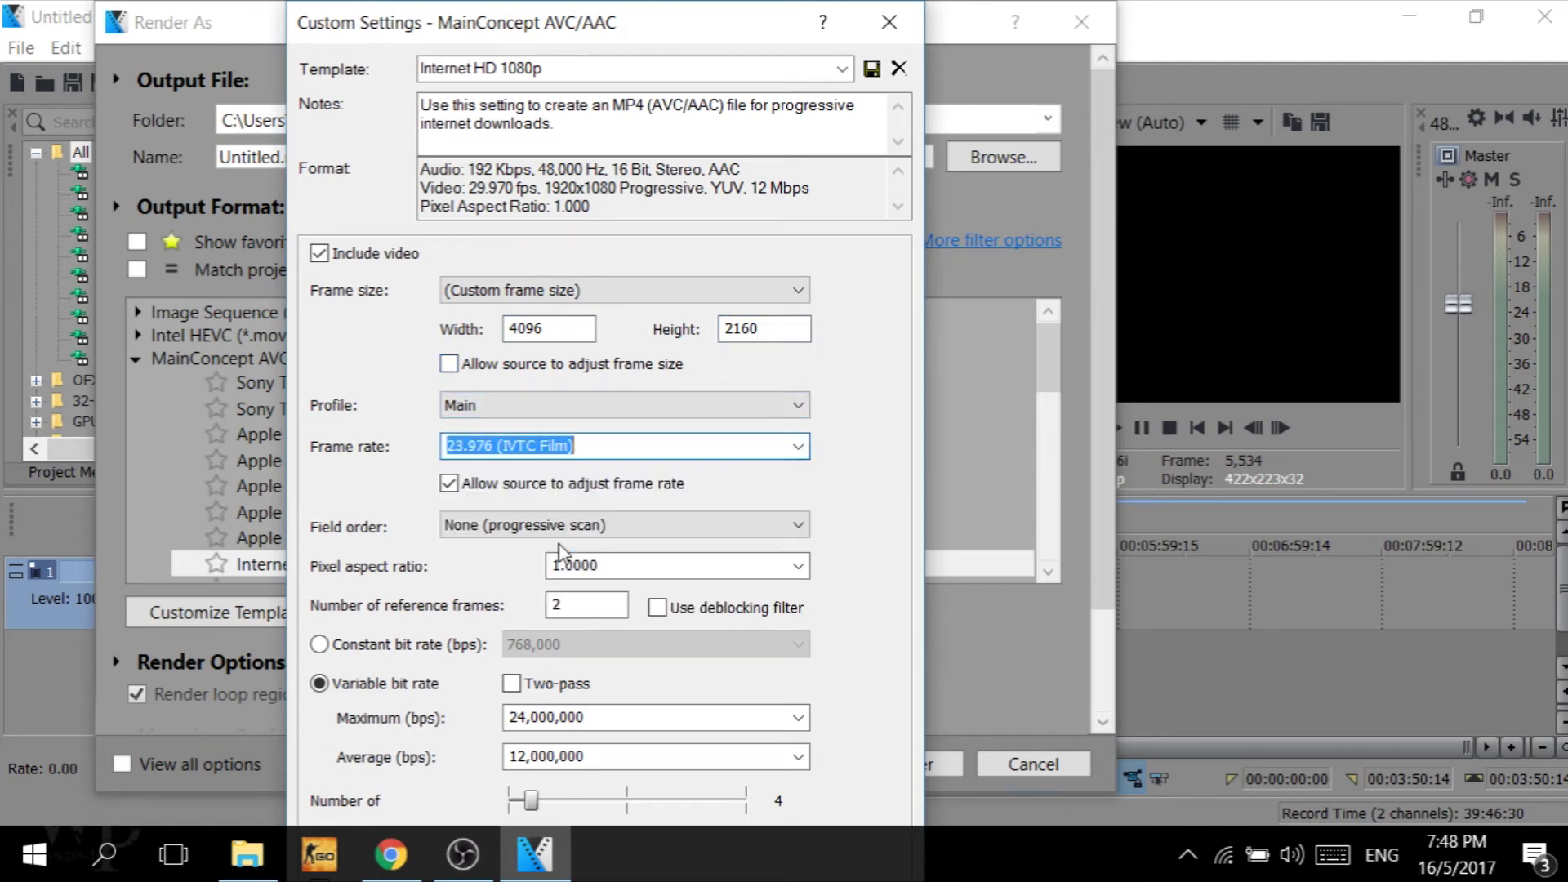
left_click(449, 486)
left_click(450, 484)
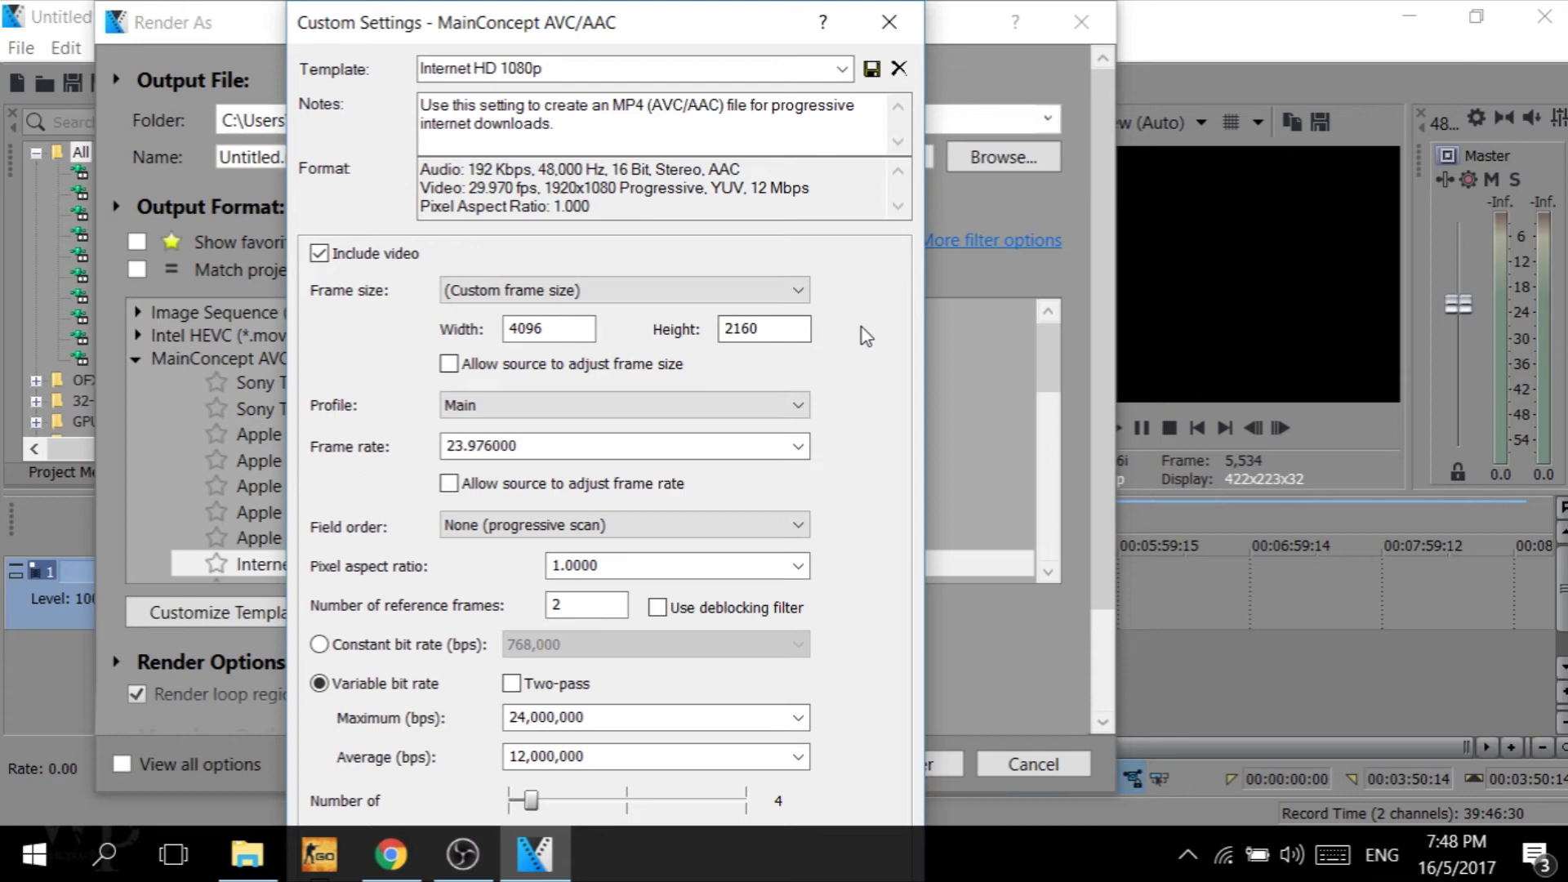
Save the custom render settings as 4K, overwriting the old 4K template, and close Custom Settings.
left_click(490, 69)
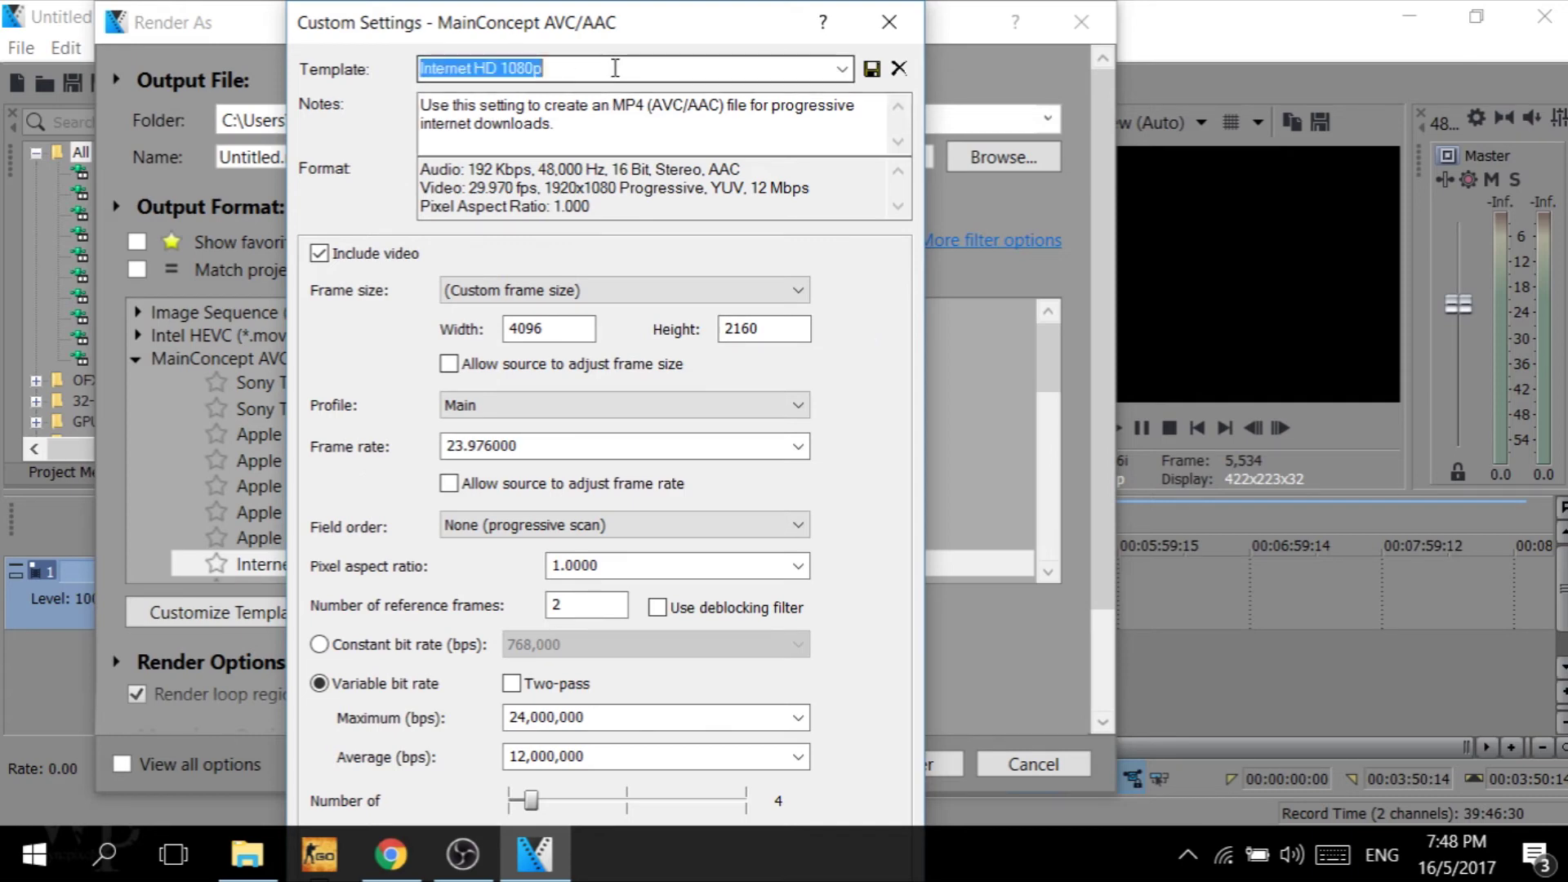
type("4K")
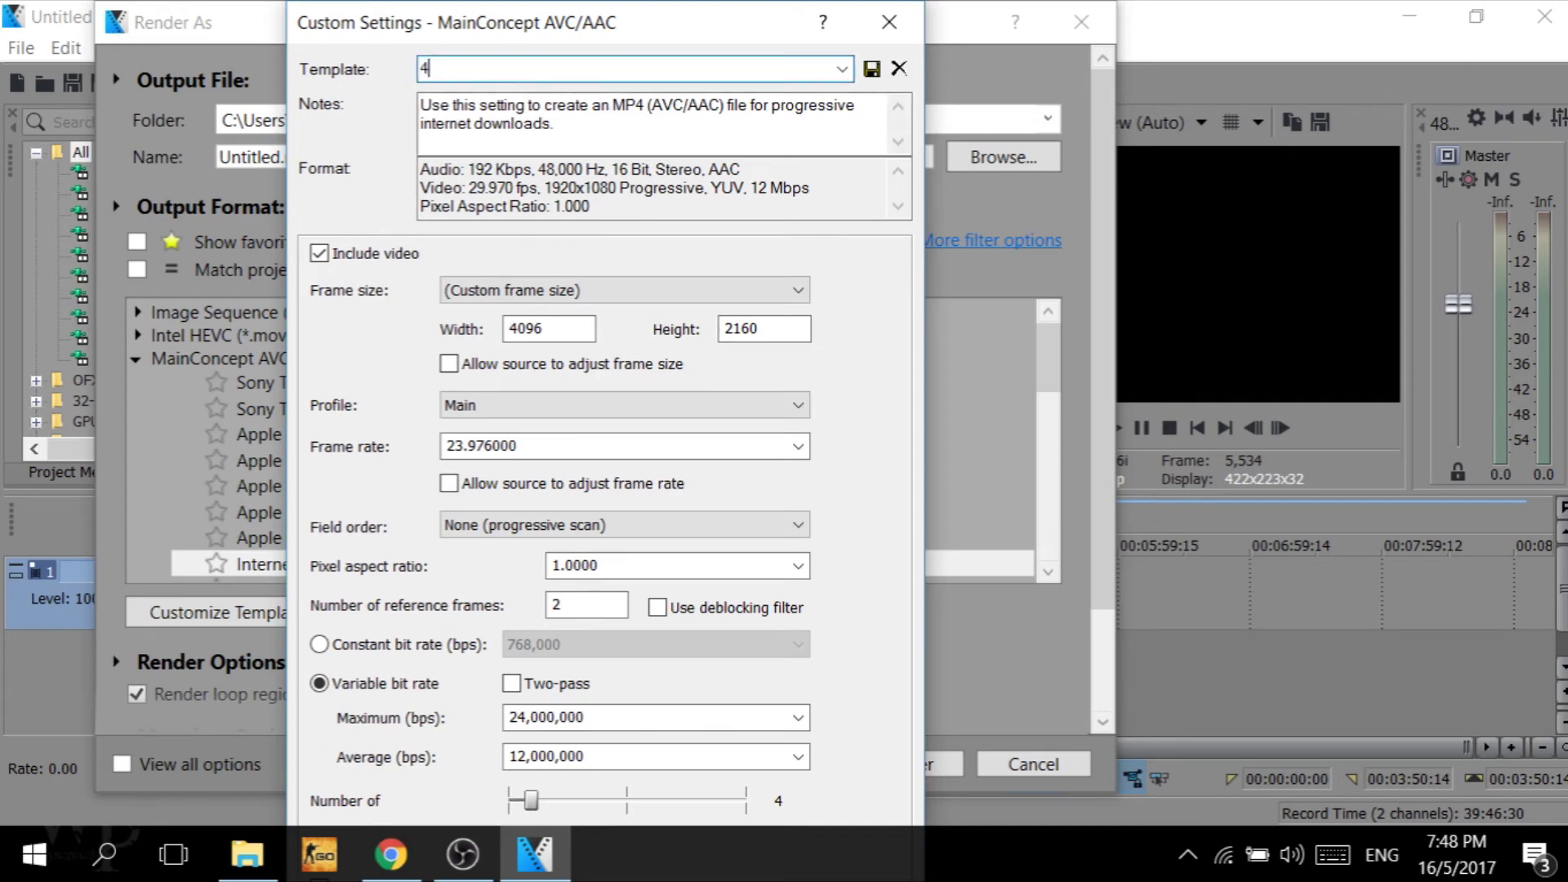
left_click(873, 69)
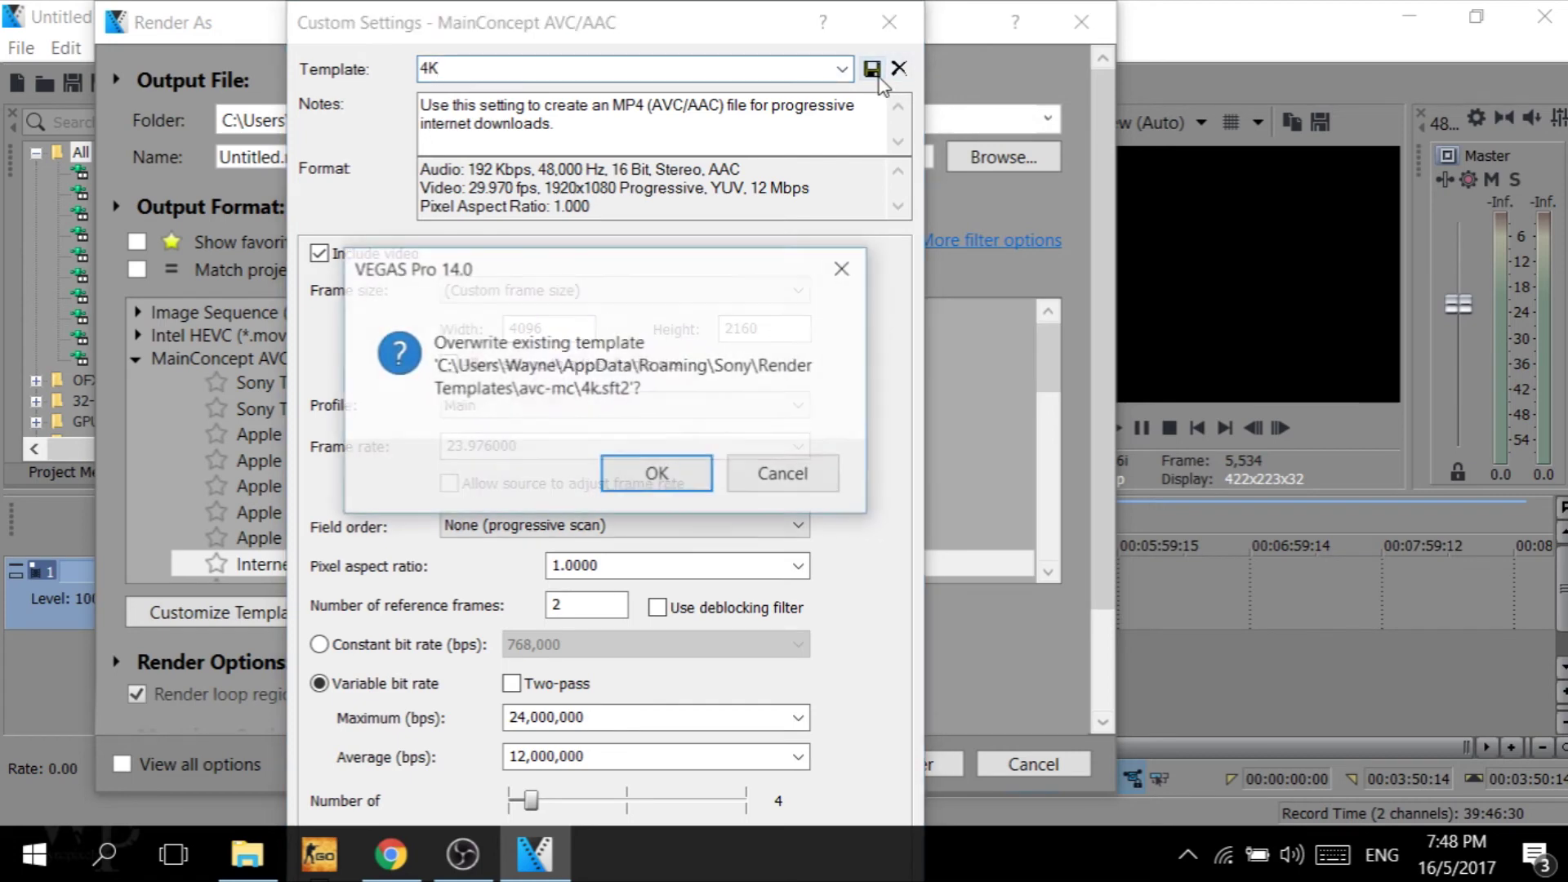
left_click(696, 473)
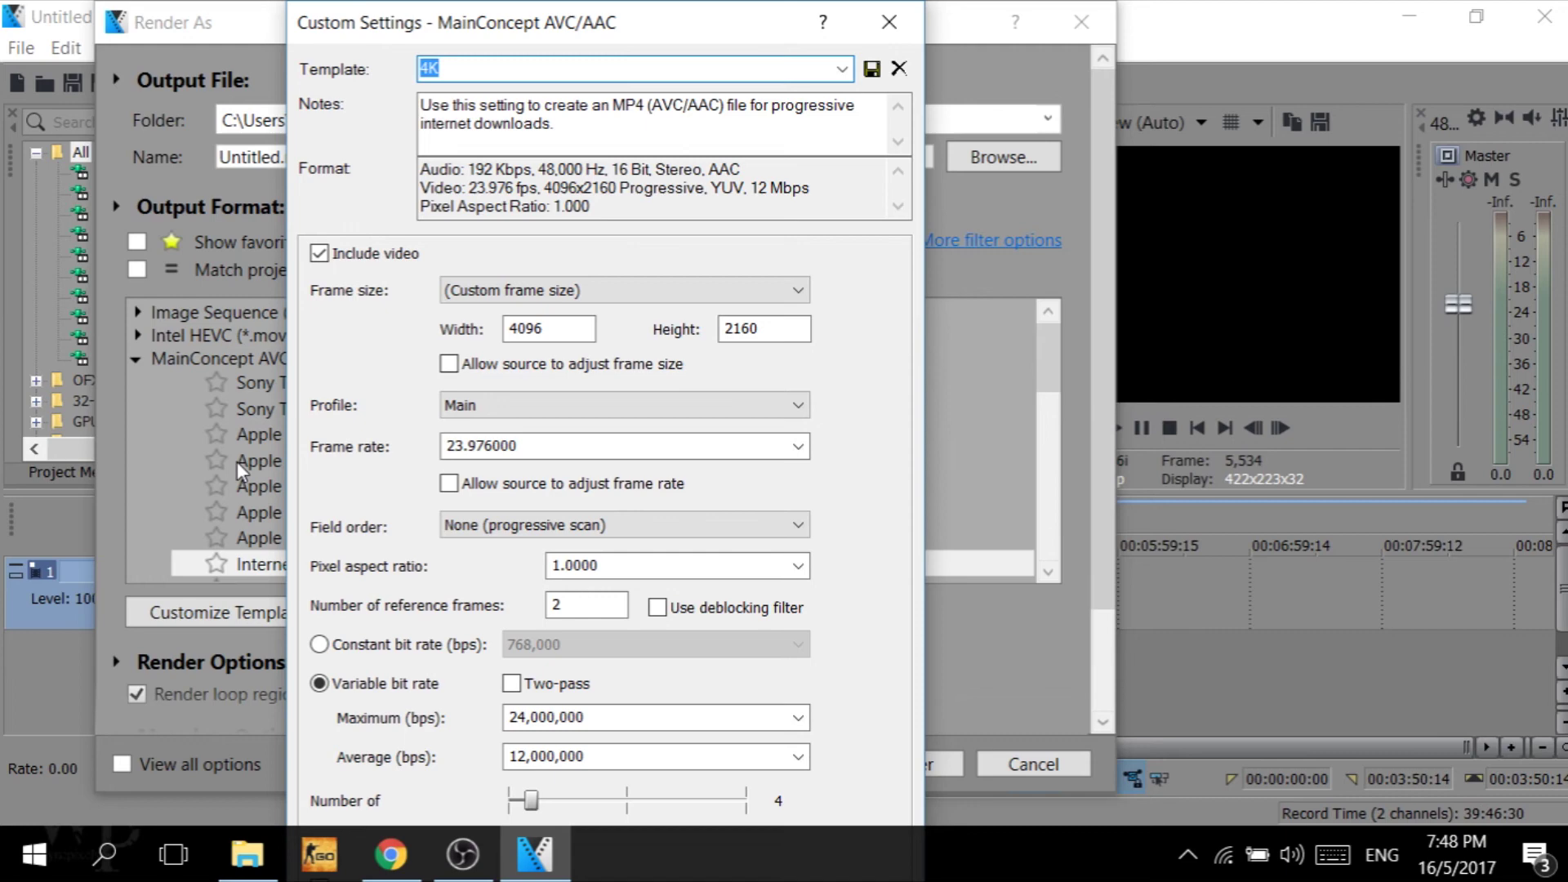
key("Return")
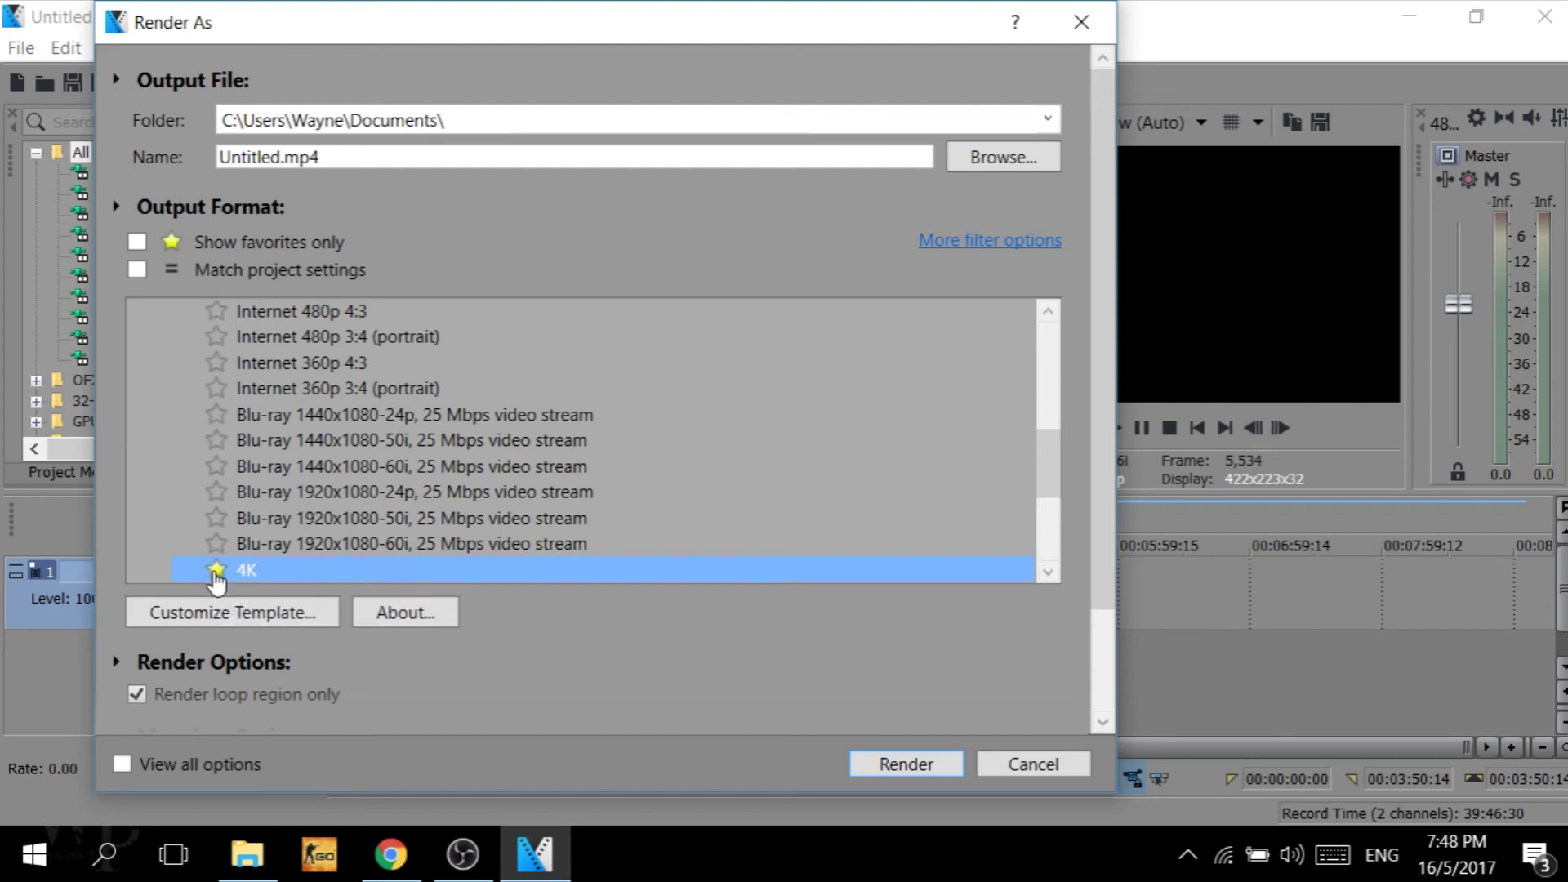
Star the 4K template and turn on Show favorites only.
left_click(215, 570)
left_click(137, 244)
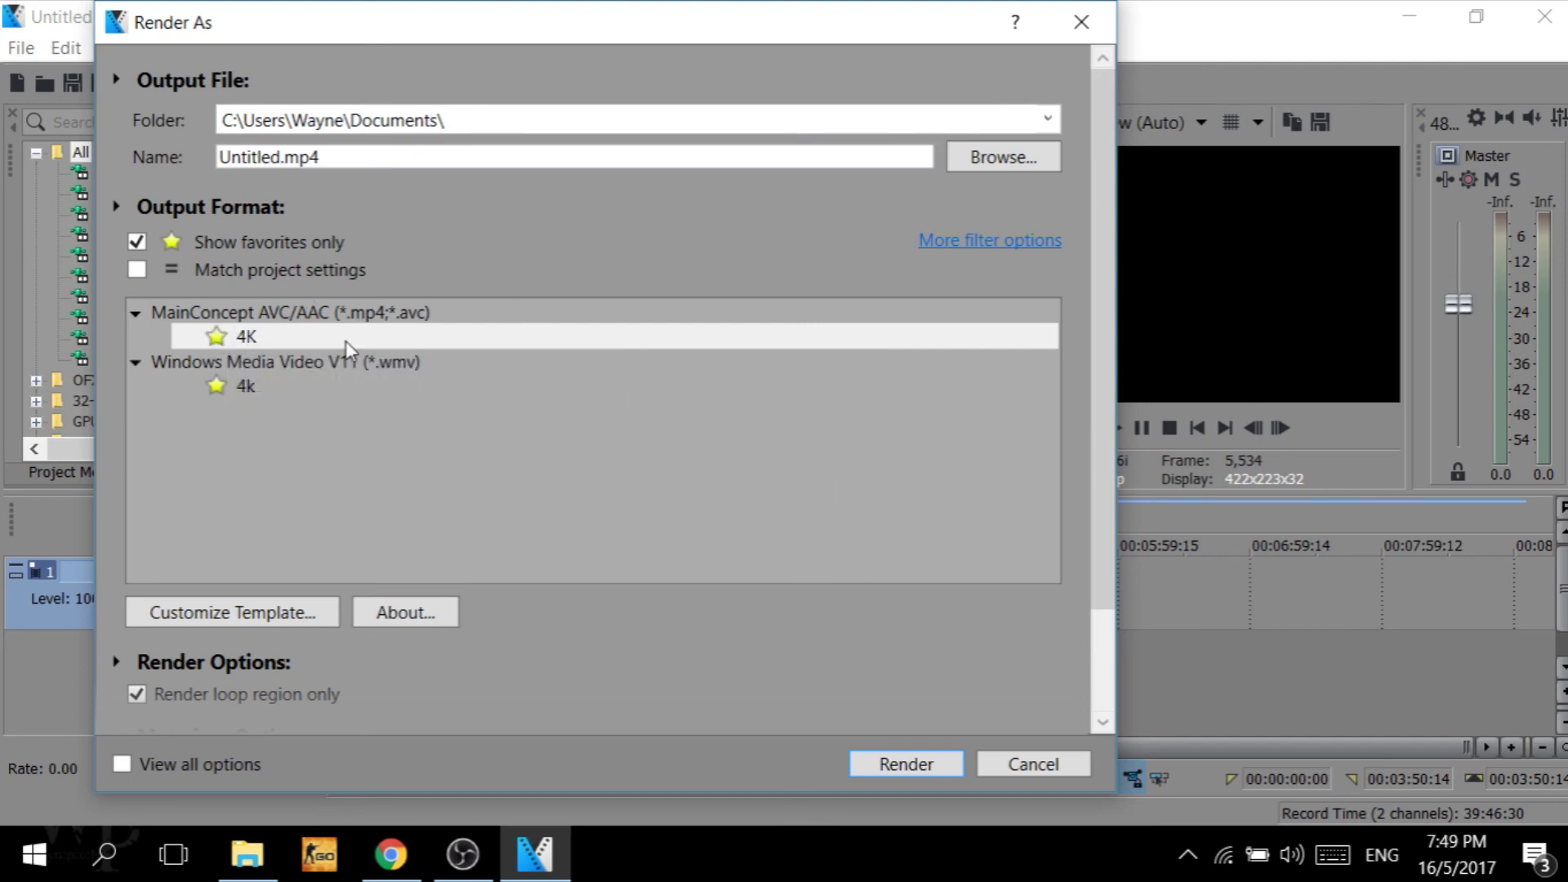
Start rendering the project to Untitled.mp4 with the custom 4K template.
left_click(886, 755)
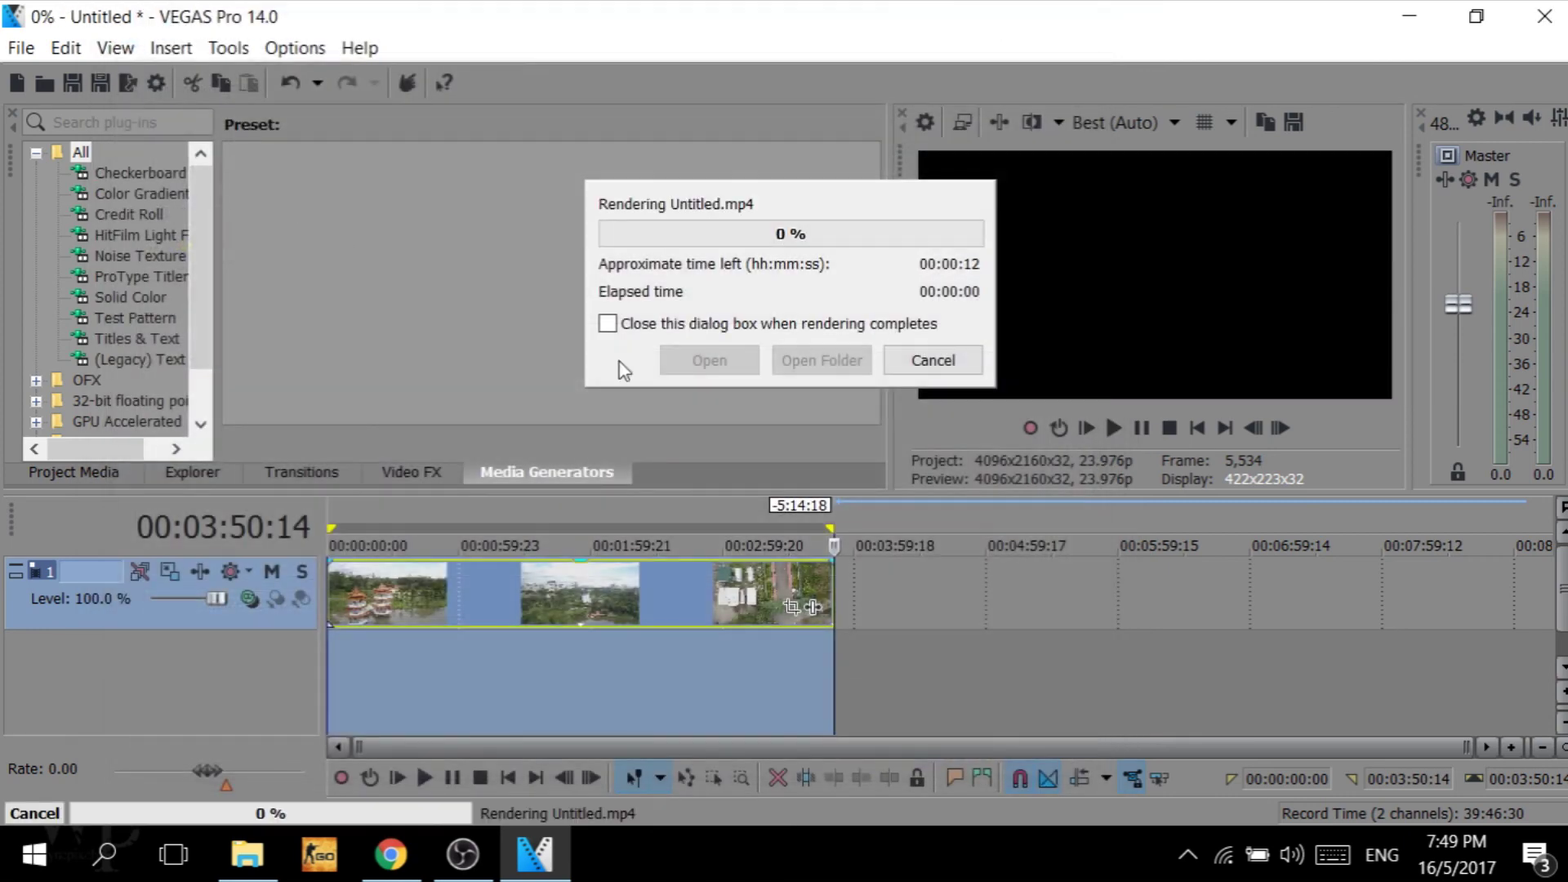